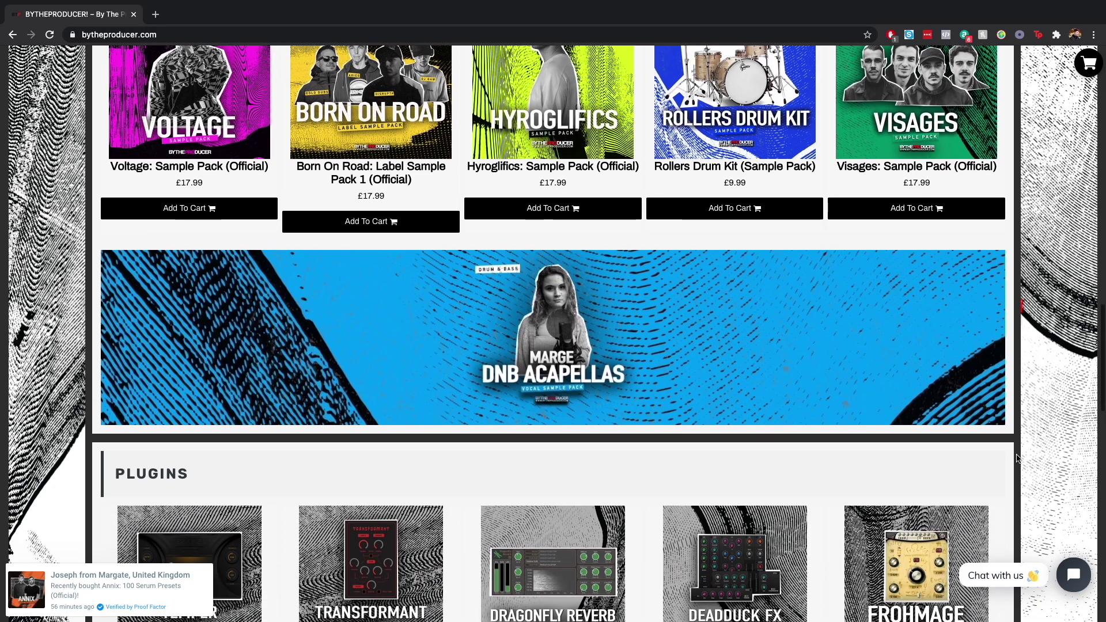
pyautogui.scroll(-2, 1017, 458)
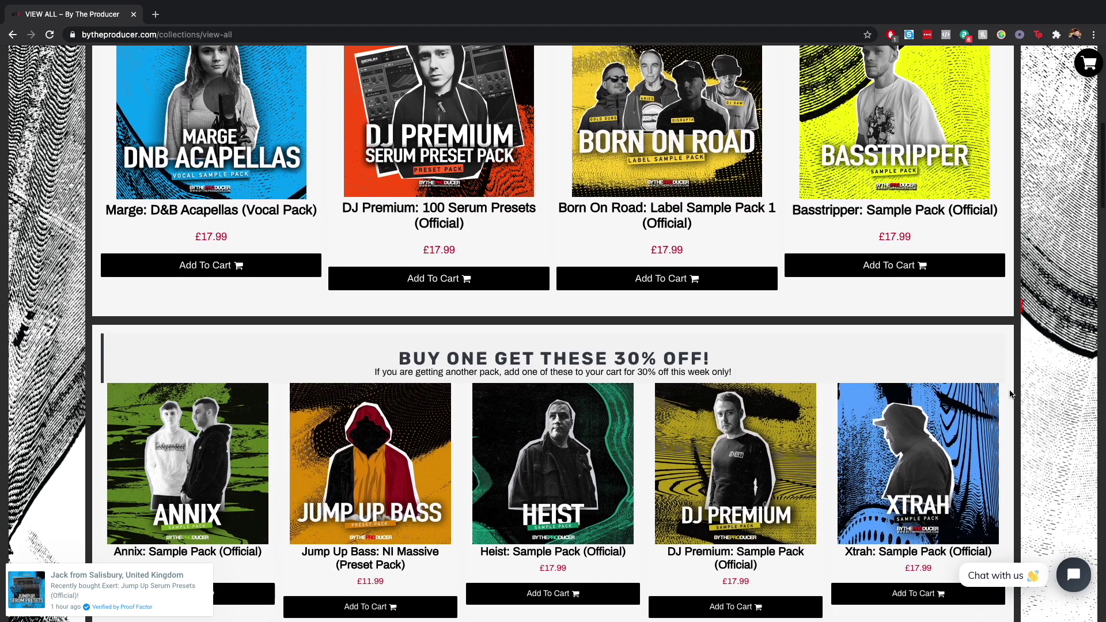
pyautogui.scroll(-1, 1011, 395)
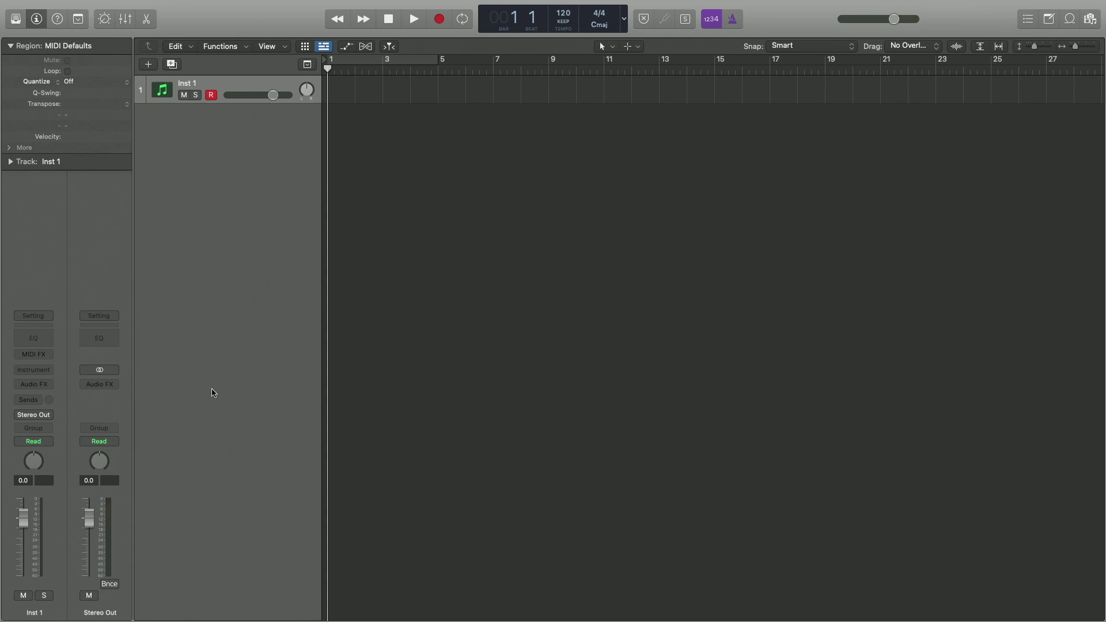
# Load Serum as the instrument on the Inst 1 track and reposition its window over the arrange area.
pyautogui.click(36, 371)
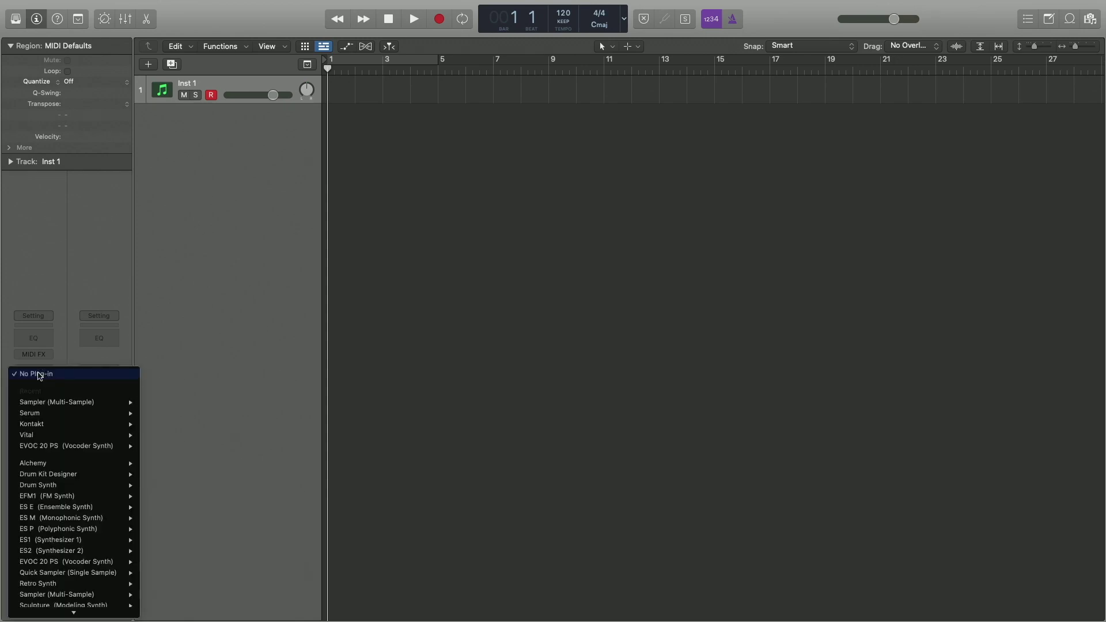
pyautogui.moveTo(107, 413)
pyautogui.click(185, 414)
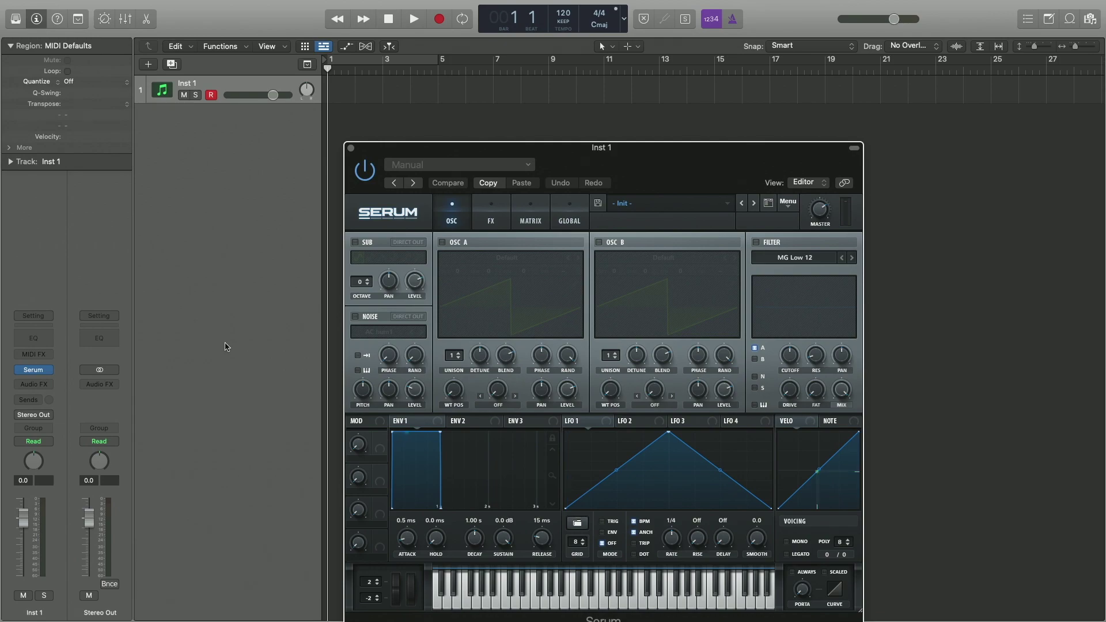
pyautogui.moveTo(568, 168); pyautogui.dragTo(495, 89)
# Enable Osc A, load the Analog wavetable Basic Shapes, and lower the oscillator's random phase.
pyautogui.click(365, 163)
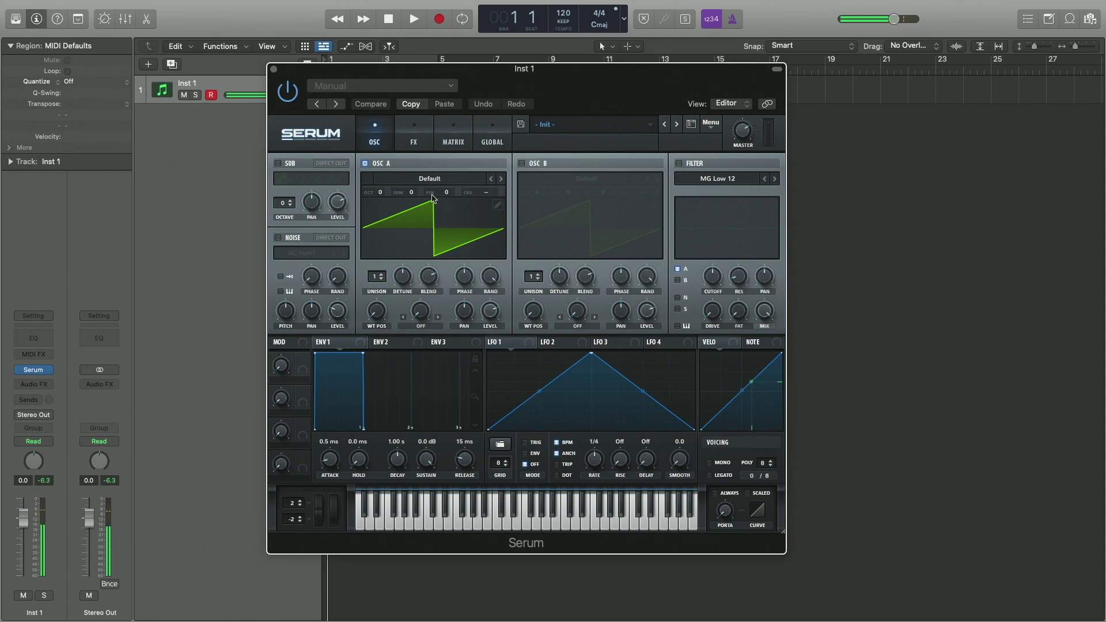
pyautogui.click(460, 178)
pyautogui.moveTo(437, 193)
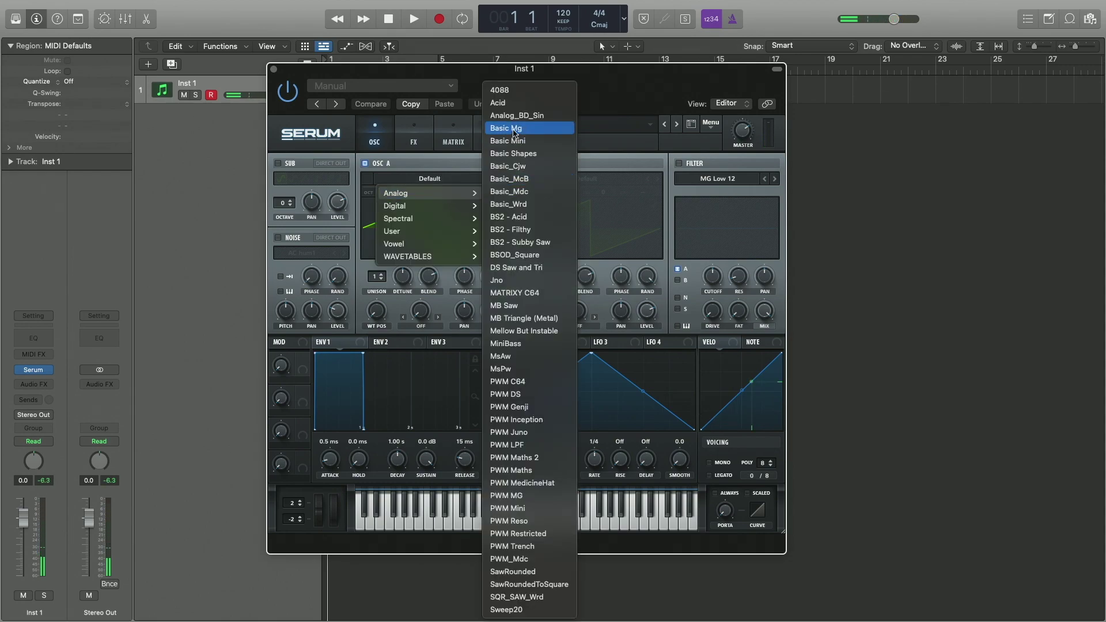
pyautogui.click(515, 153)
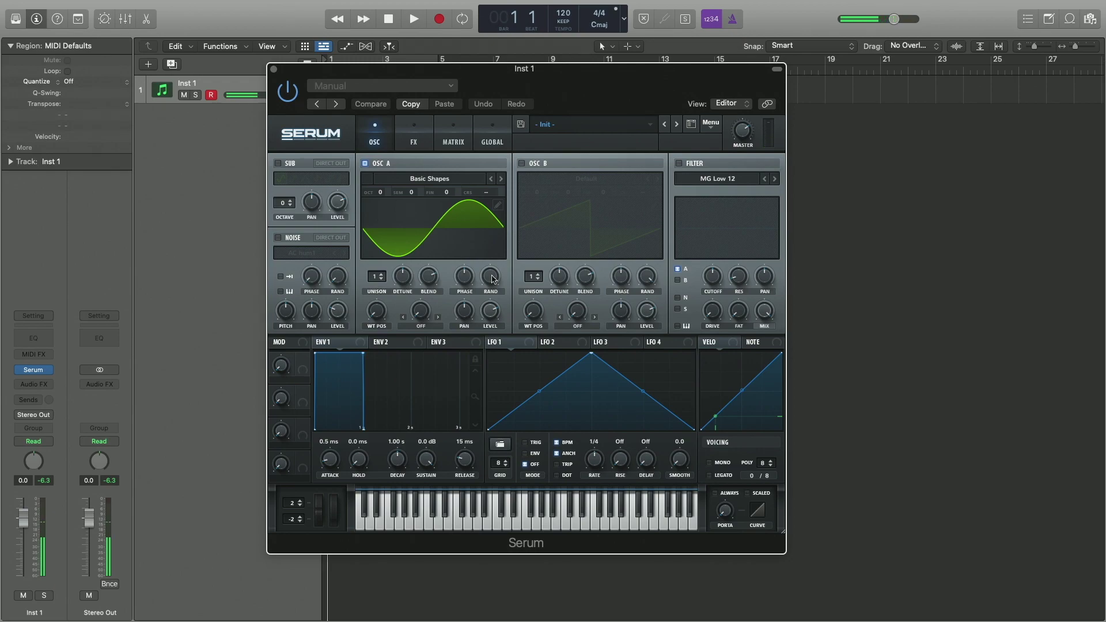
pyautogui.moveTo(492, 284); pyautogui.dragTo(493, 286)
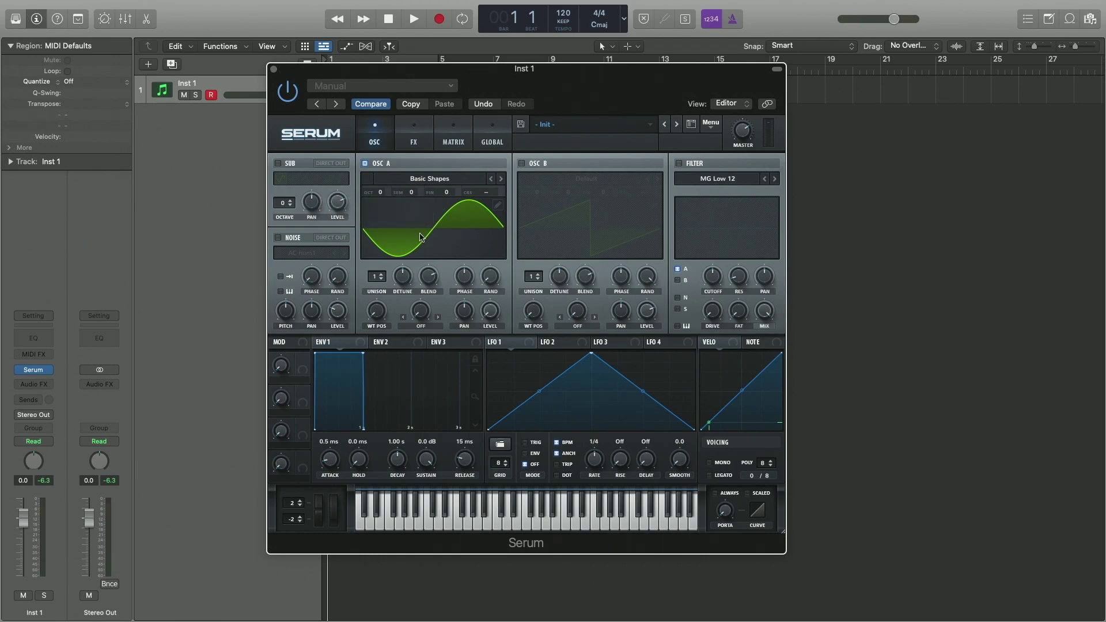
# Set Osc A's octave to +3 and its semitone offset to +7.
pyautogui.doubleClick(380, 193)
pyautogui.write('3')
pyautogui.press('Return')
pyautogui.doubleClick(412, 194)
pyautogui.write('7')
pyautogui.press('Return')
# Set Osc A's warp mode to FM (from B) and raise the warp amount.
pyautogui.click(431, 327)
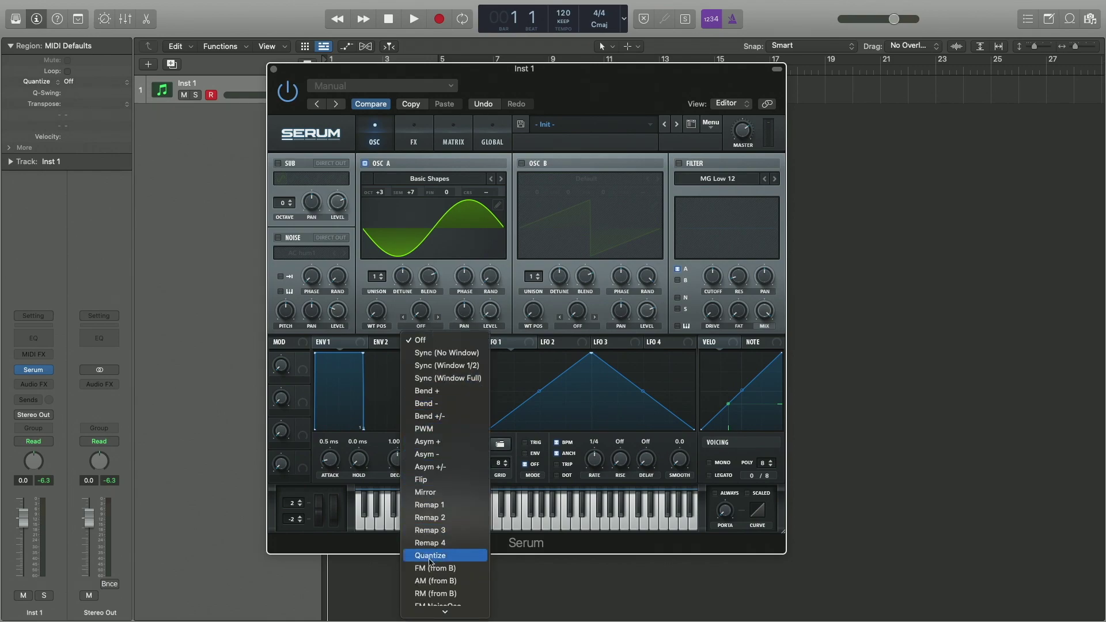
pyautogui.click(431, 568)
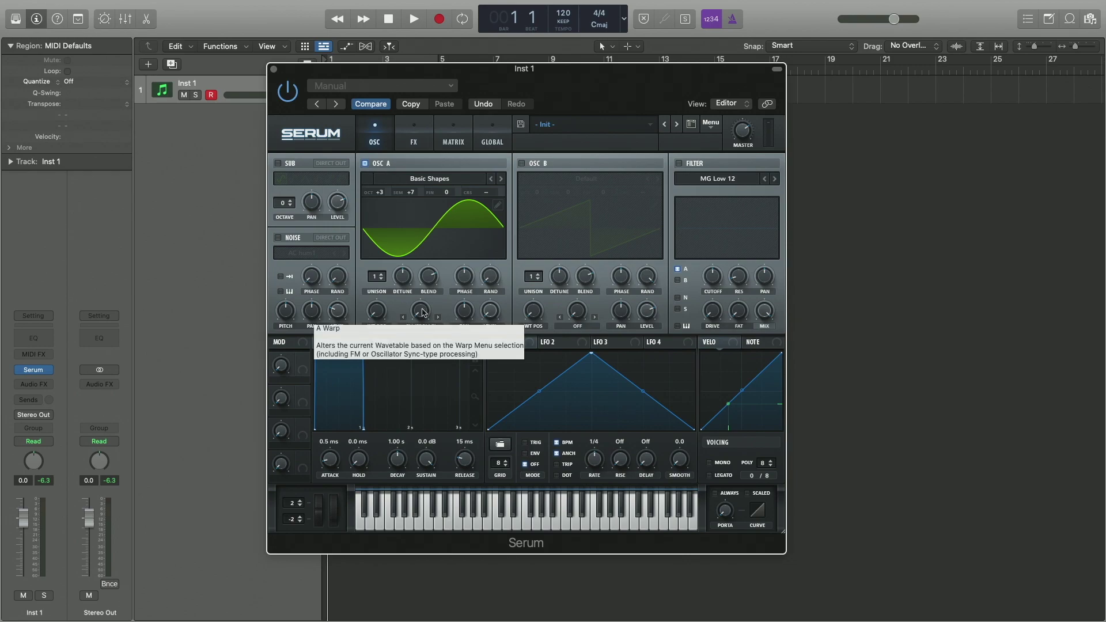
pyautogui.moveTo(423, 313); pyautogui.dragTo(425, 263)
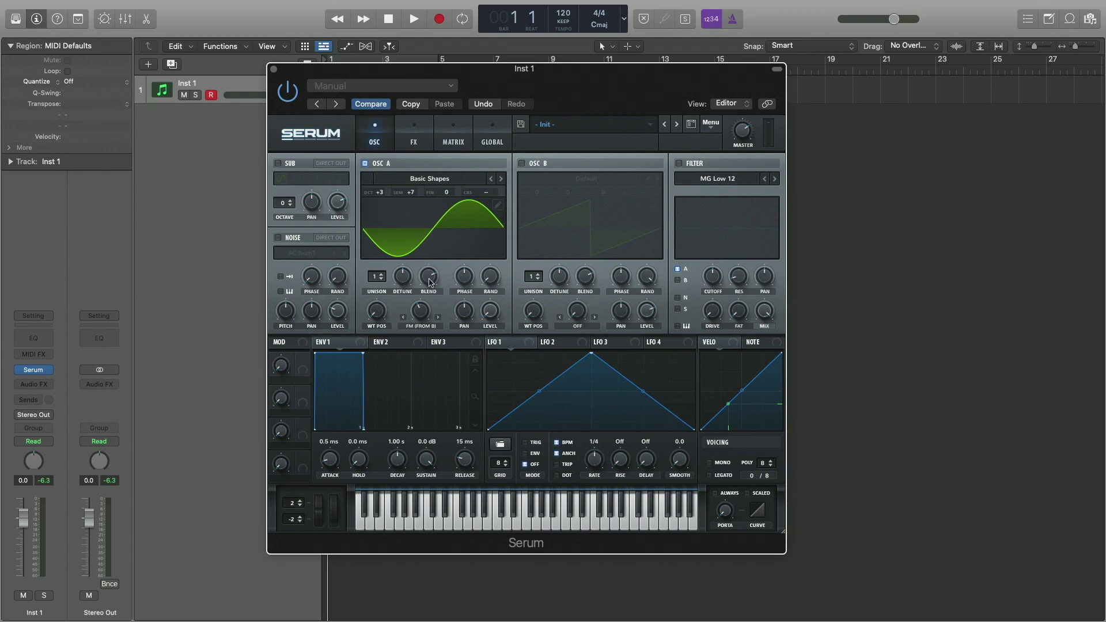
# Shape LFO 1 as a quick rise with a curved decay in ENV mode, and map it to the Osc A and Osc B levels.
pyautogui.moveTo(619, 406); pyautogui.dragTo(617, 390)
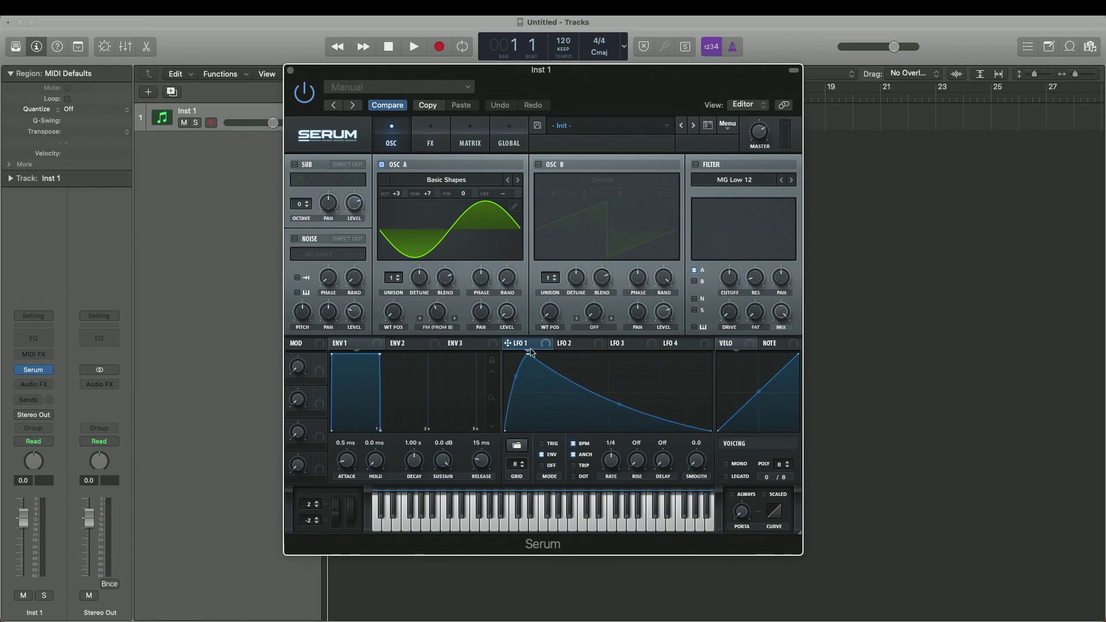
pyautogui.moveTo(525, 345); pyautogui.dragTo(507, 312)
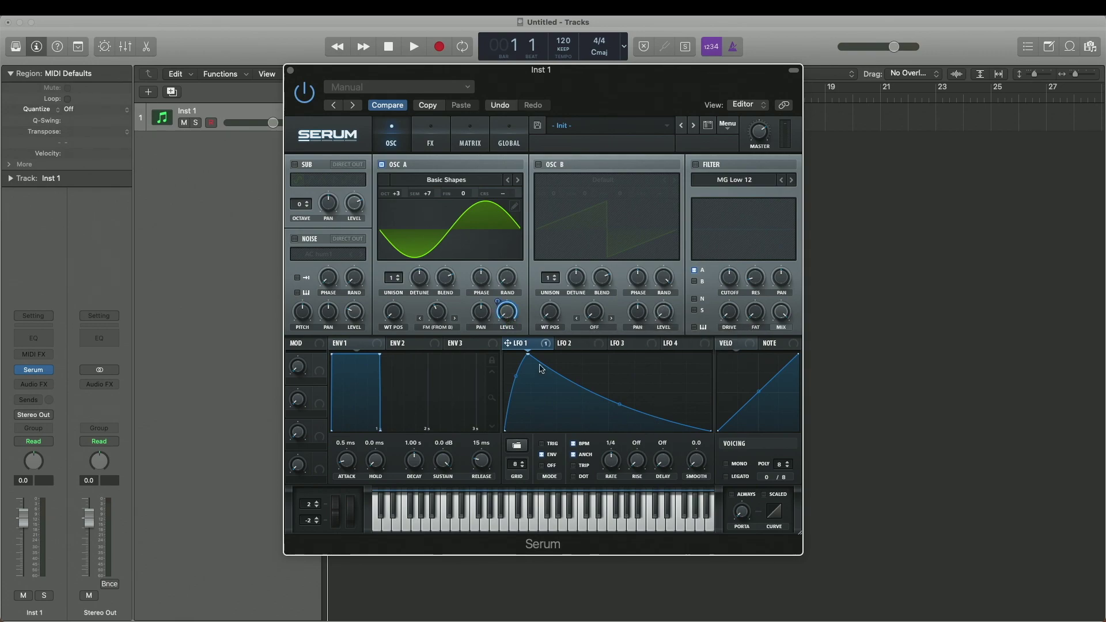
pyautogui.moveTo(524, 346); pyautogui.dragTo(663, 311)
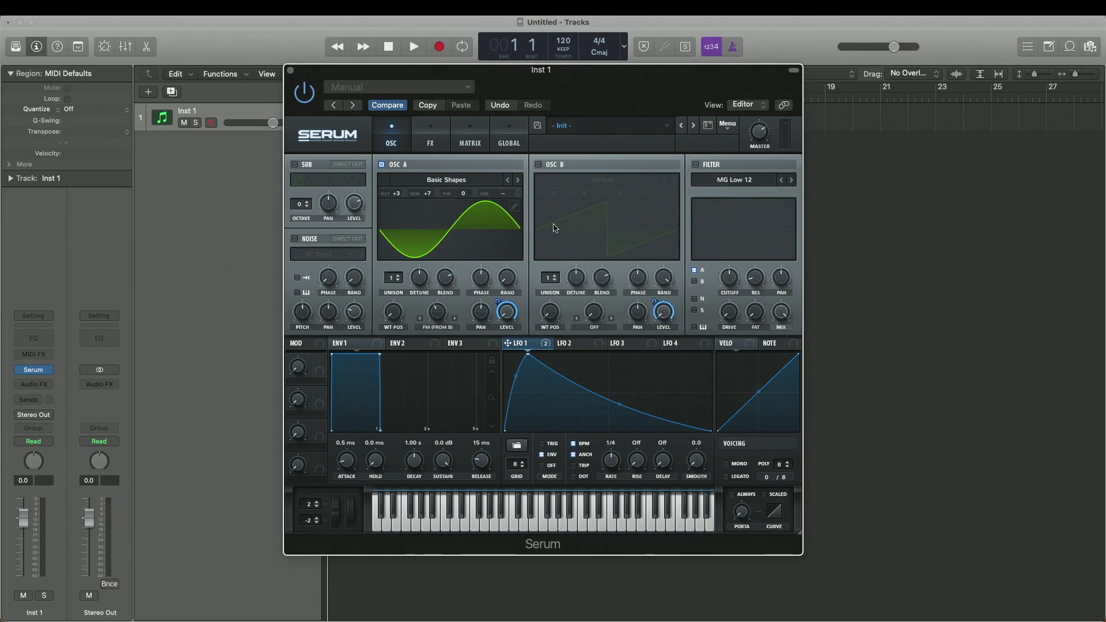
# Enable Osc B, switching it off and on again to compare the FM sound.
pyautogui.click(540, 165)
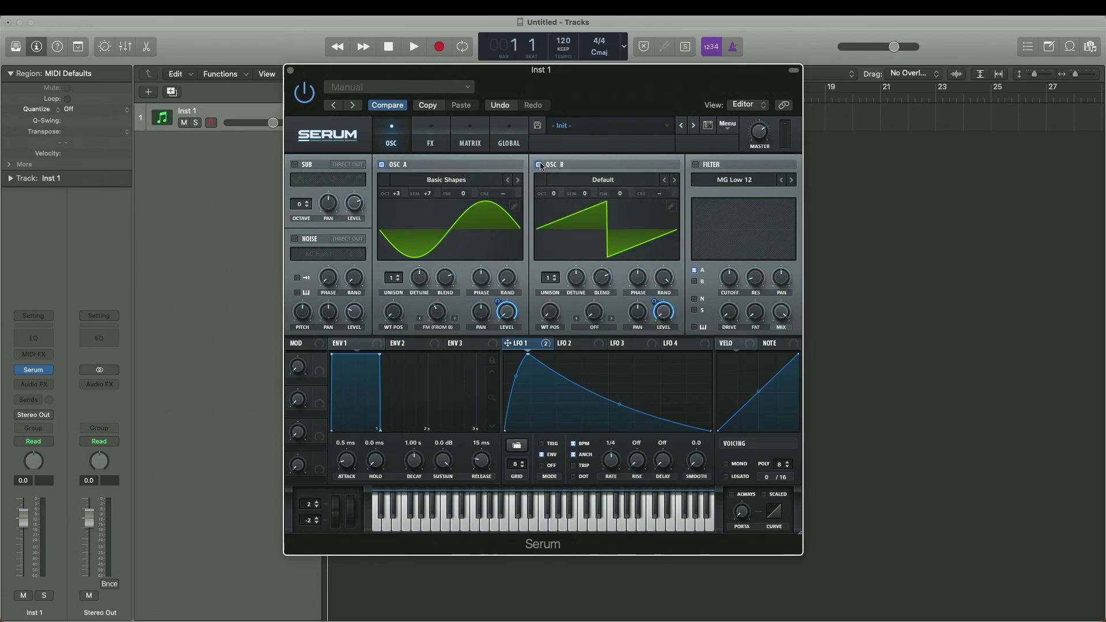
pyautogui.click(562, 167)
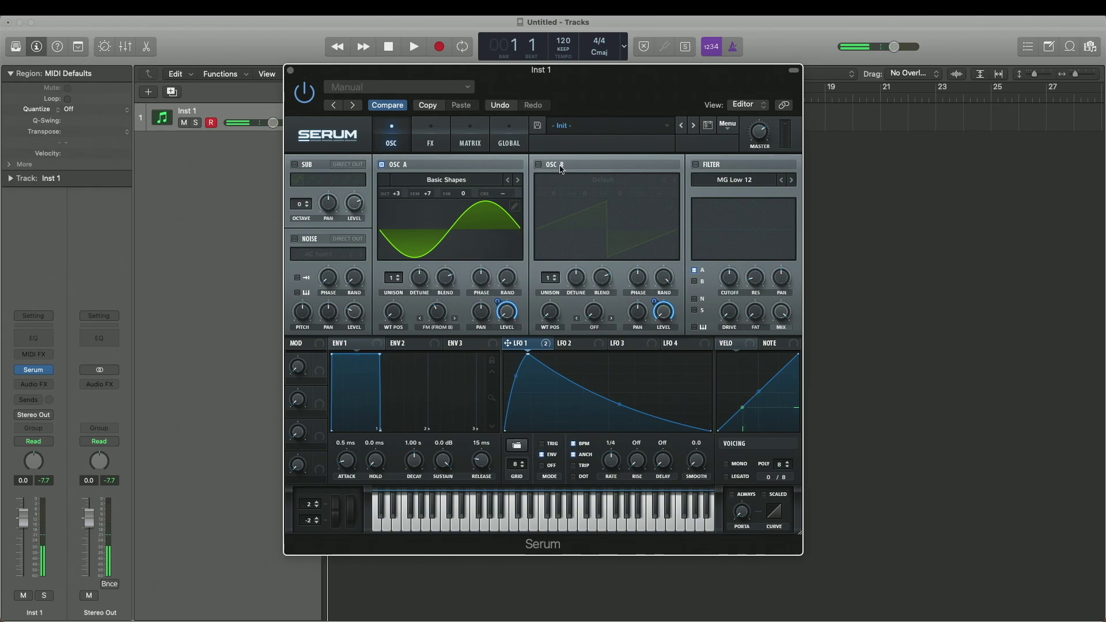
pyautogui.click(562, 169)
# Try the Analog_BD_Sin wavetable on Osc B and sweep its wavetable position.
pyautogui.click(575, 178)
pyautogui.moveTo(594, 195)
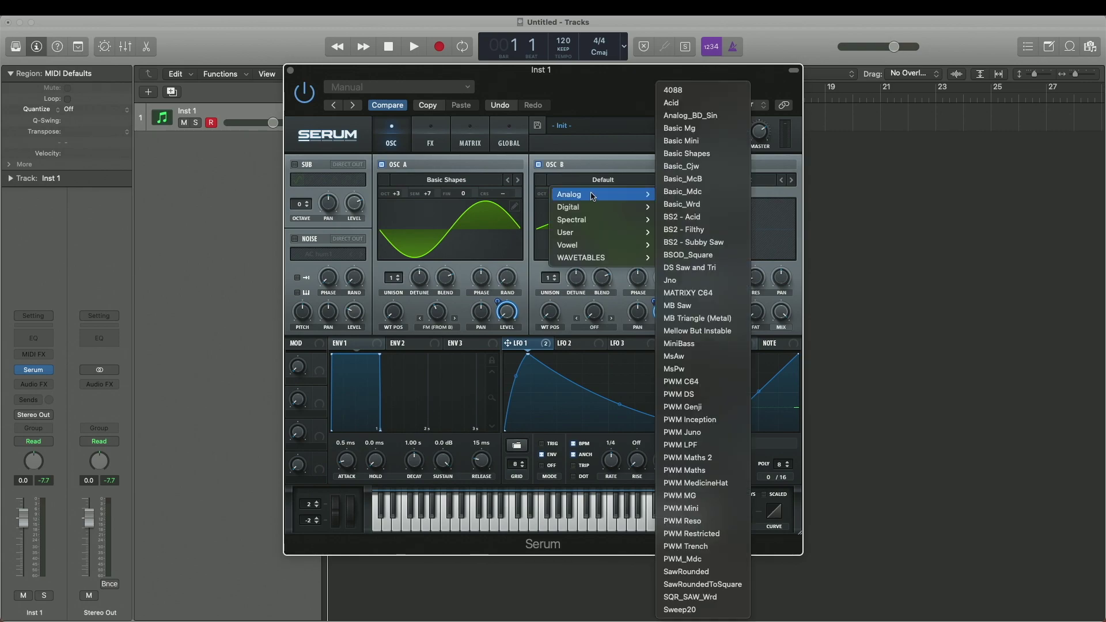
pyautogui.click(723, 116)
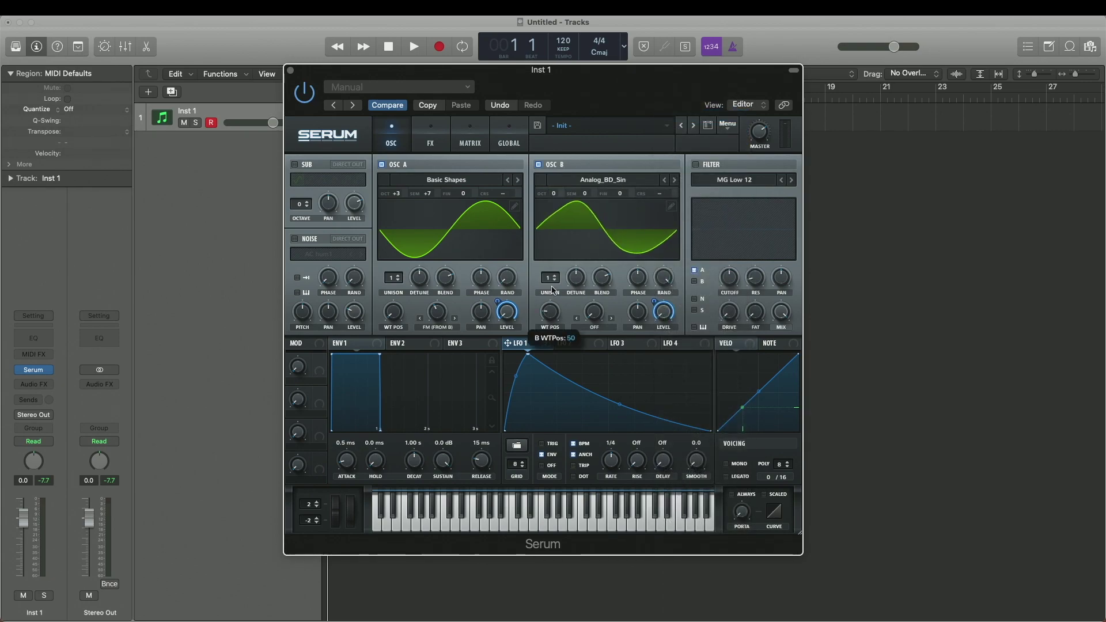
pyautogui.moveTo(558, 250); pyautogui.dragTo(558, 251)
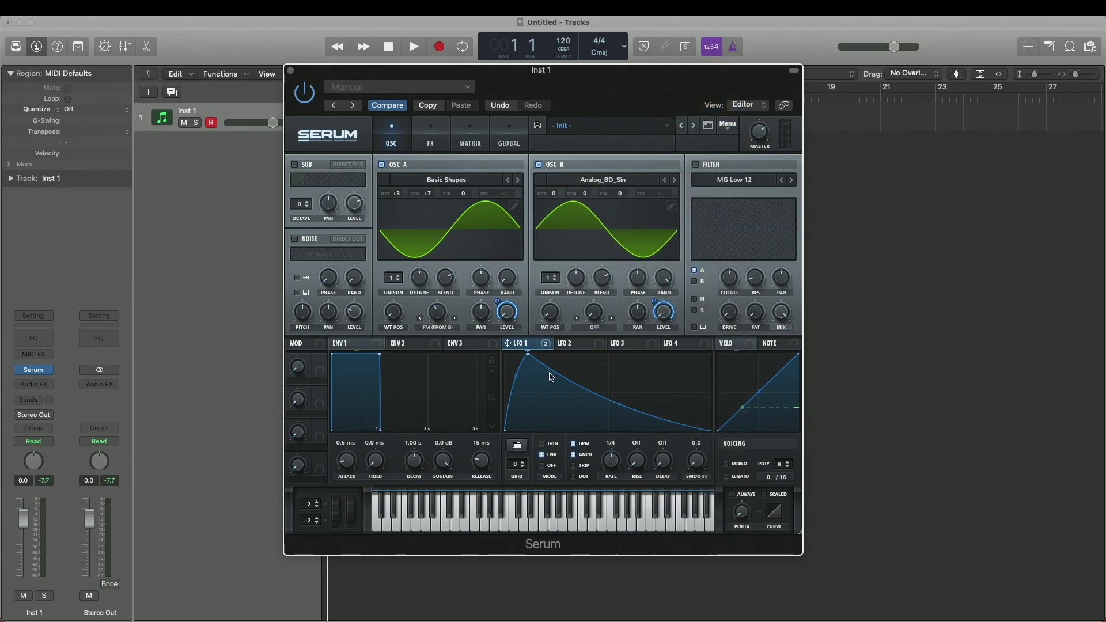
# Load the Basic Shapes wavetable on Osc B with the square shape and set its octave to +1.
pyautogui.click(612, 180)
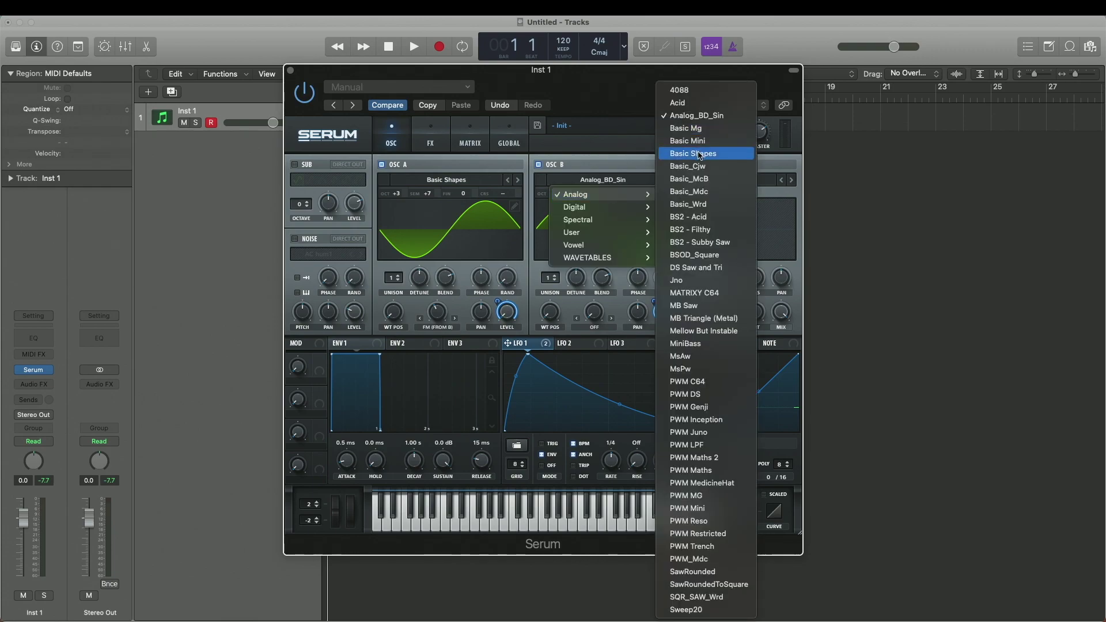
pyautogui.click(579, 294)
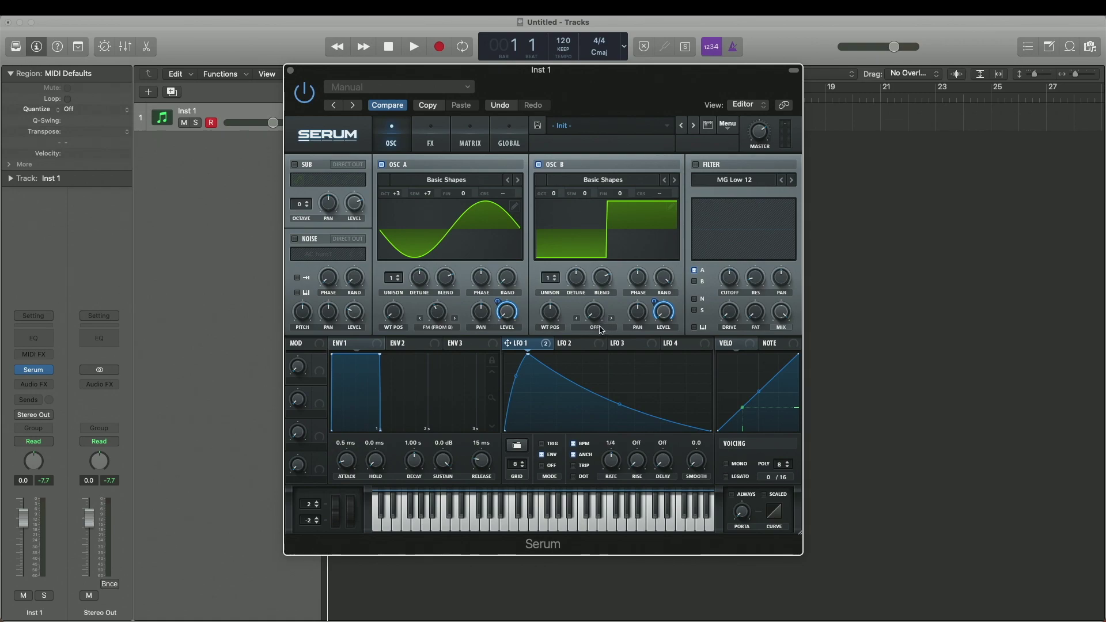
pyautogui.moveTo(555, 195); pyautogui.dragTo(558, 182)
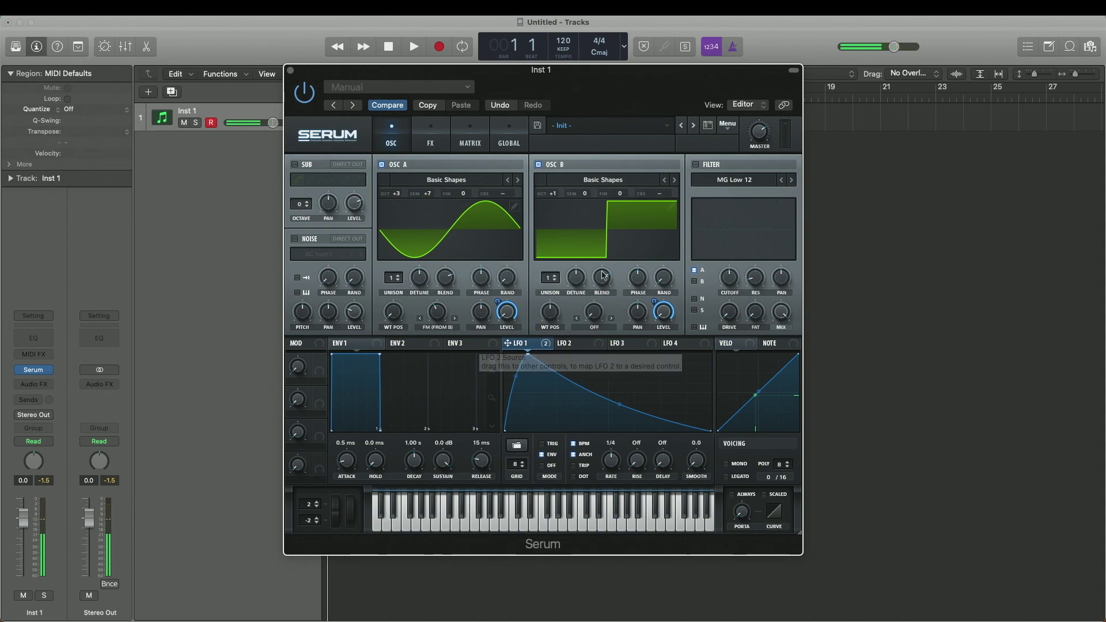
# Set Osc B's warp mode to Sync (No Window) and raise the warp amount.
pyautogui.click(587, 331)
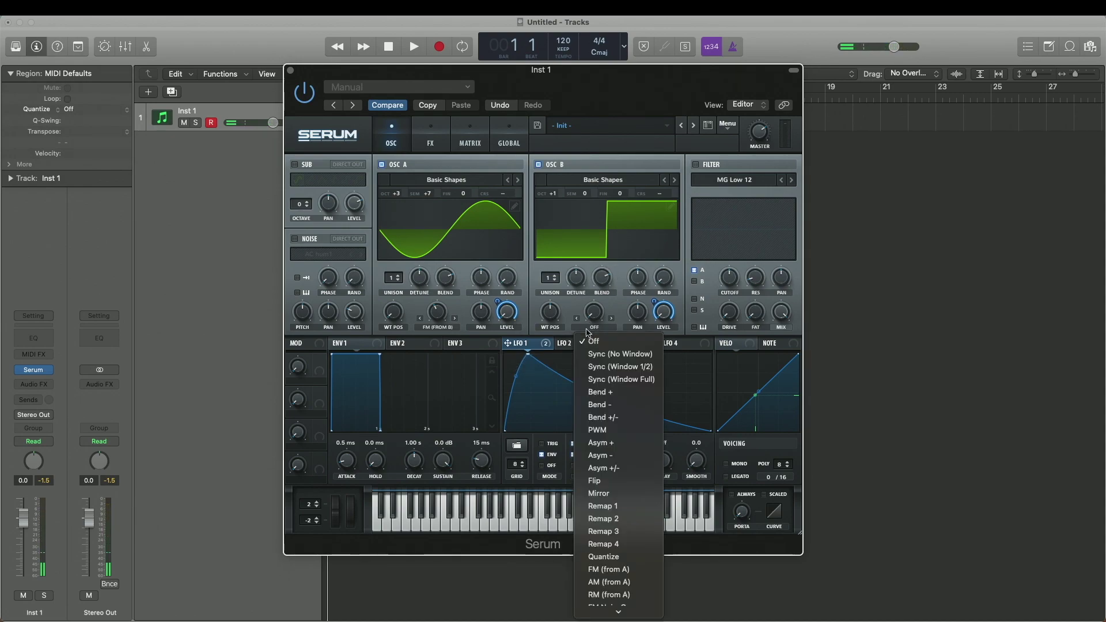
pyautogui.click(606, 358)
pyautogui.moveTo(596, 318); pyautogui.dragTo(599, 241)
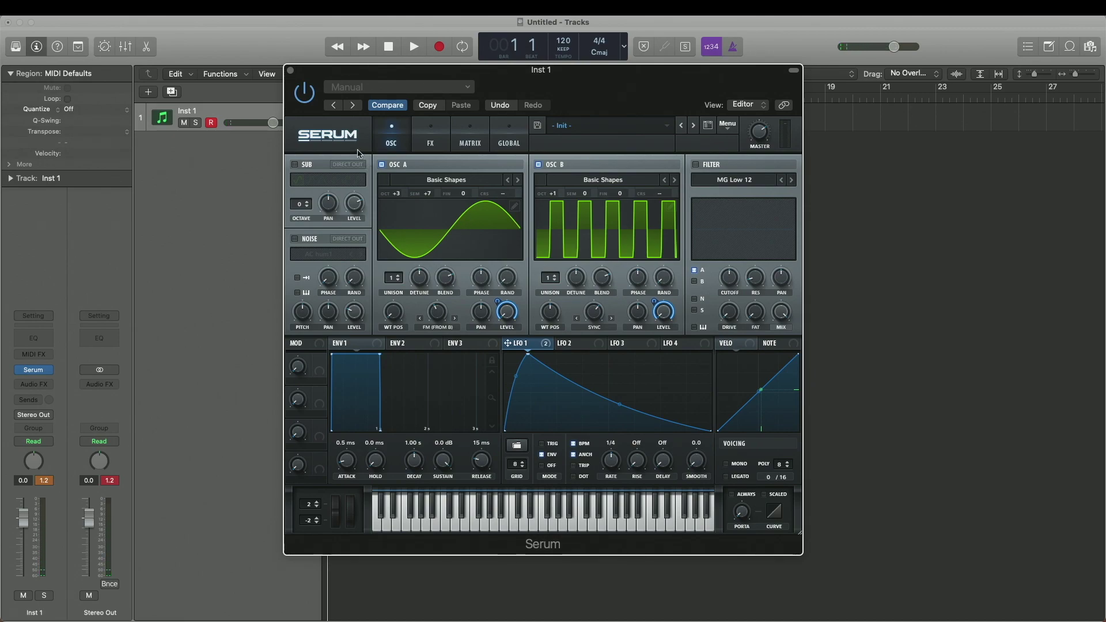
# Enable the sub oscillator with its level at 0% and map LFO 1 to that level.
pyautogui.click(305, 166)
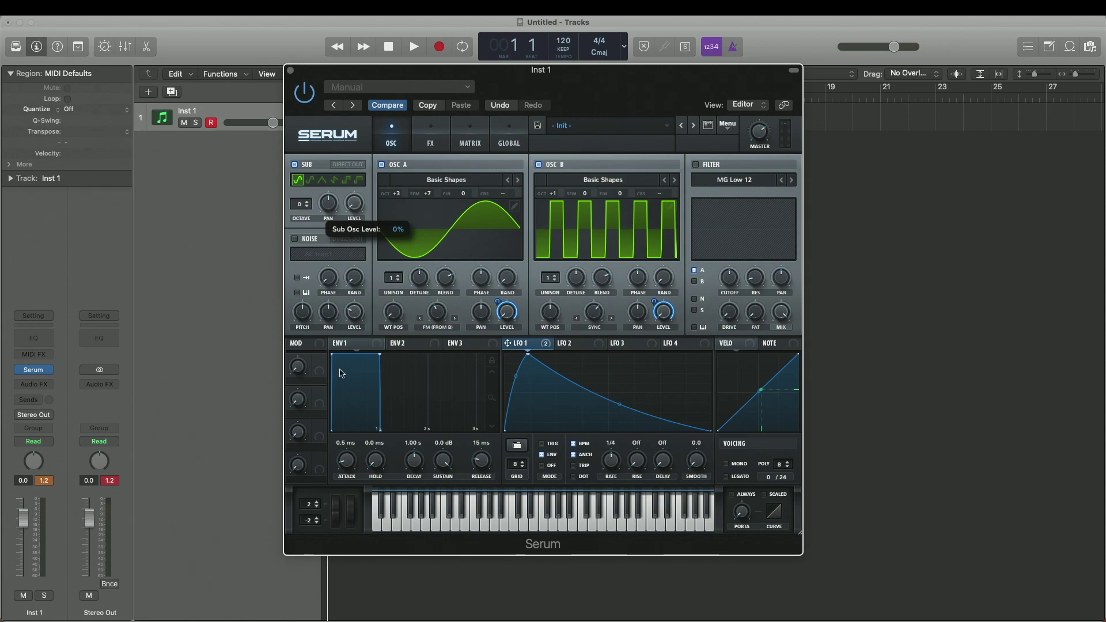
pyautogui.moveTo(523, 353); pyautogui.dragTo(354, 205)
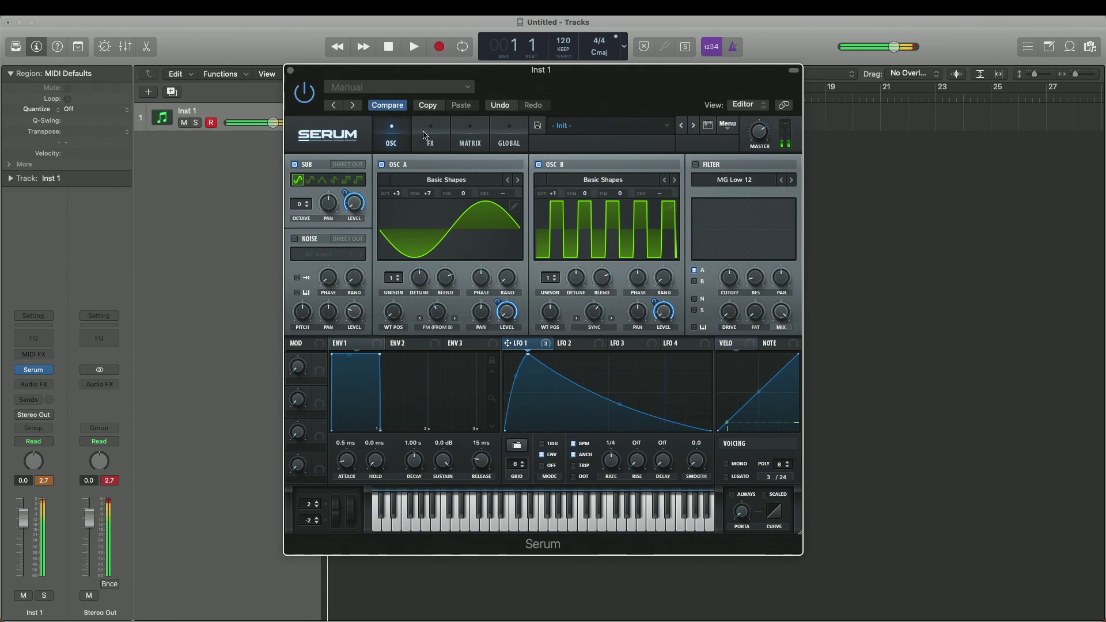
# Switch the voicing to Mono, comparing it on and off, and enable Always portamento with an increased glide time.
pyautogui.click(726, 465)
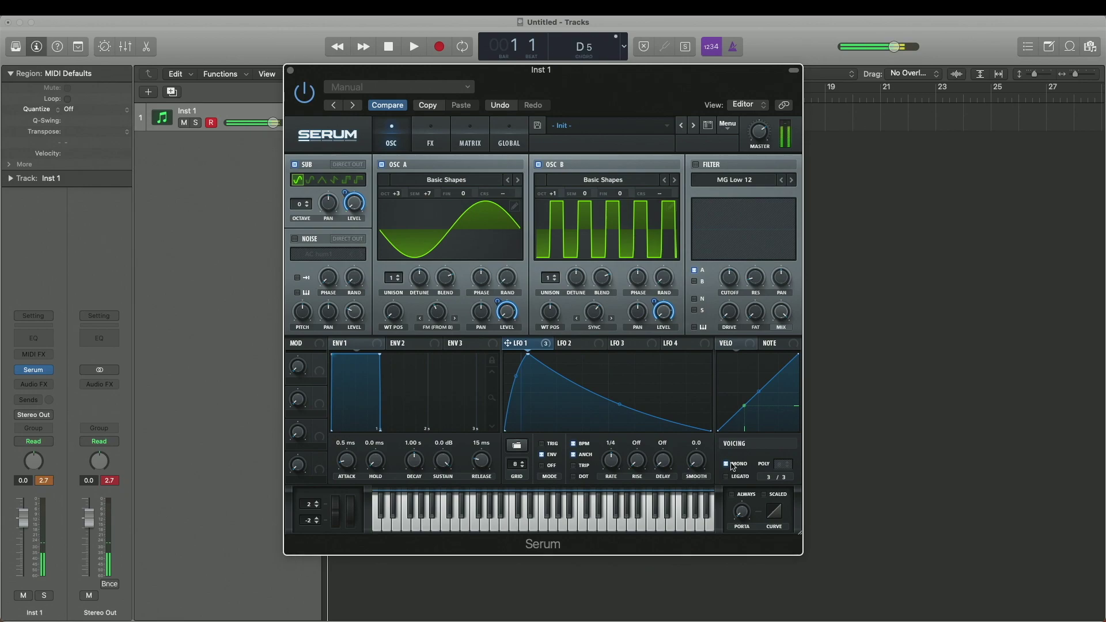
pyautogui.click(732, 466)
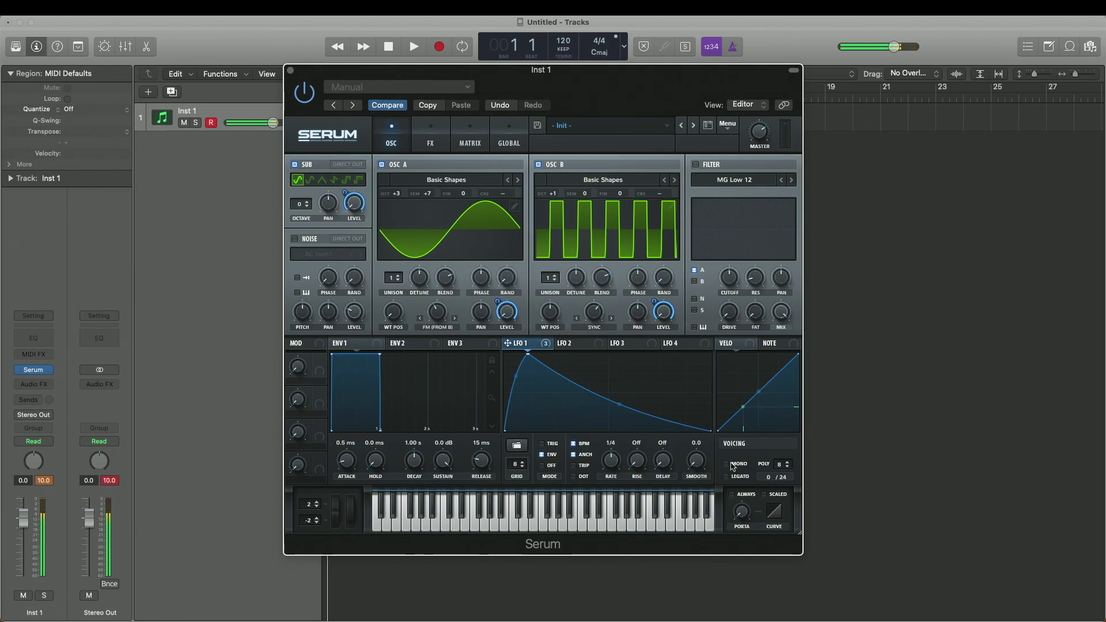
pyautogui.click(732, 466)
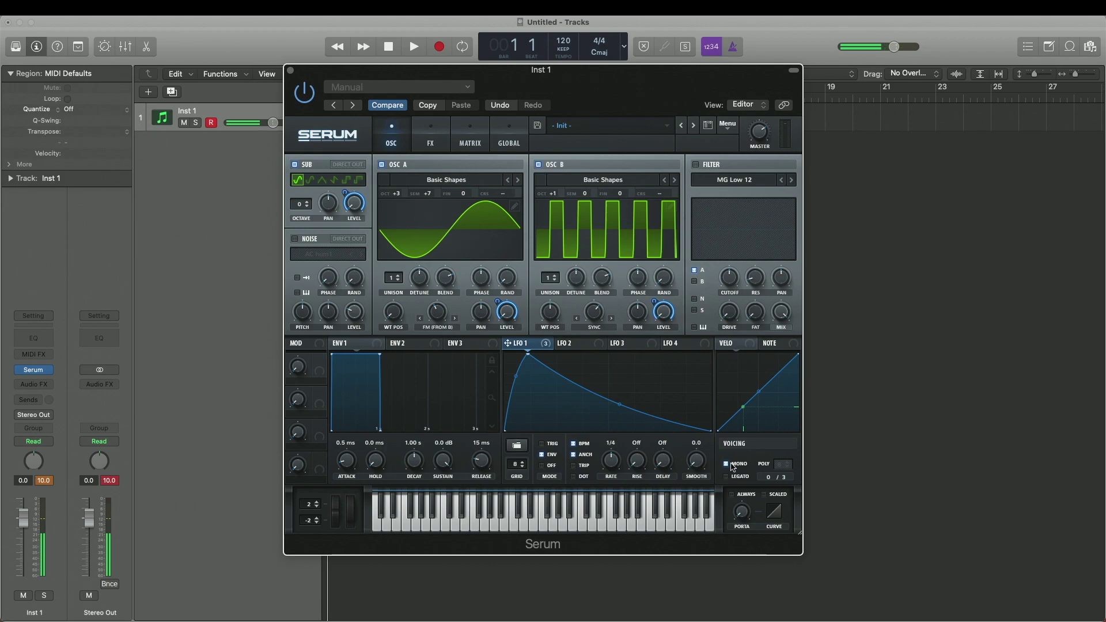
pyautogui.click(742, 497)
pyautogui.moveTo(742, 511)
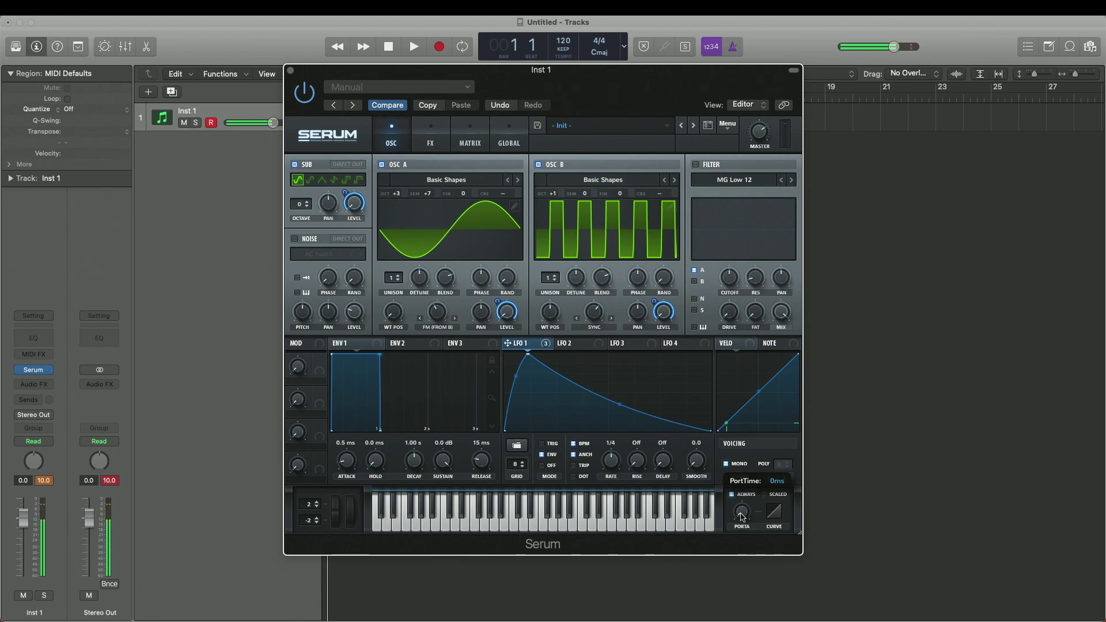
pyautogui.moveTo(743, 490); pyautogui.dragTo(744, 468)
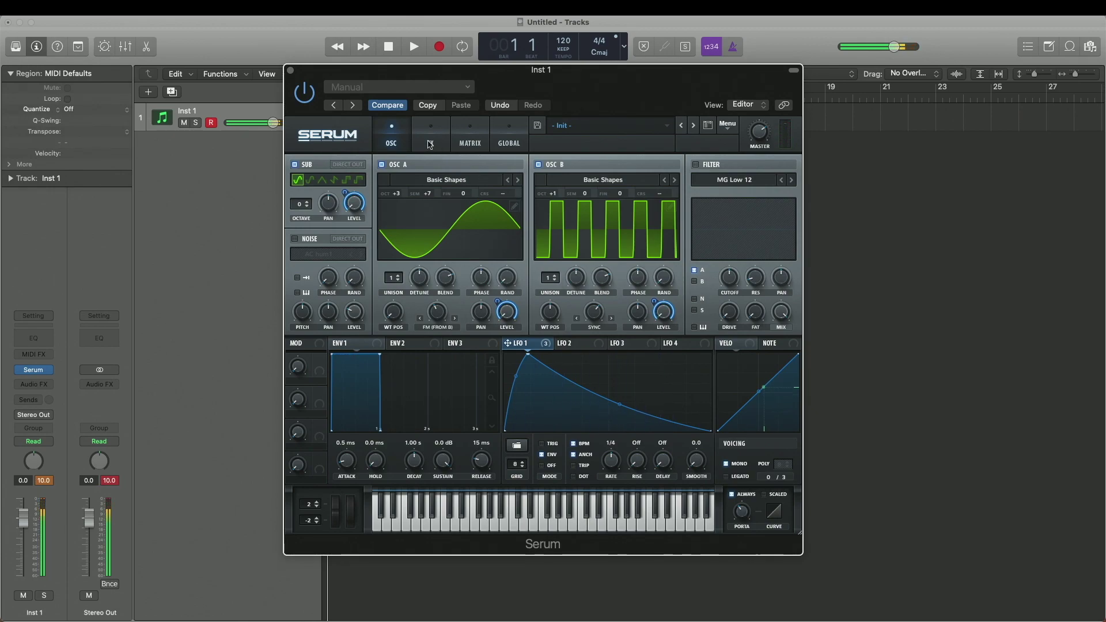
# Reset the mixer's peak level readings, then enable Serum's Tube distortion effect and adjust its drive.
pyautogui.click(225, 334)
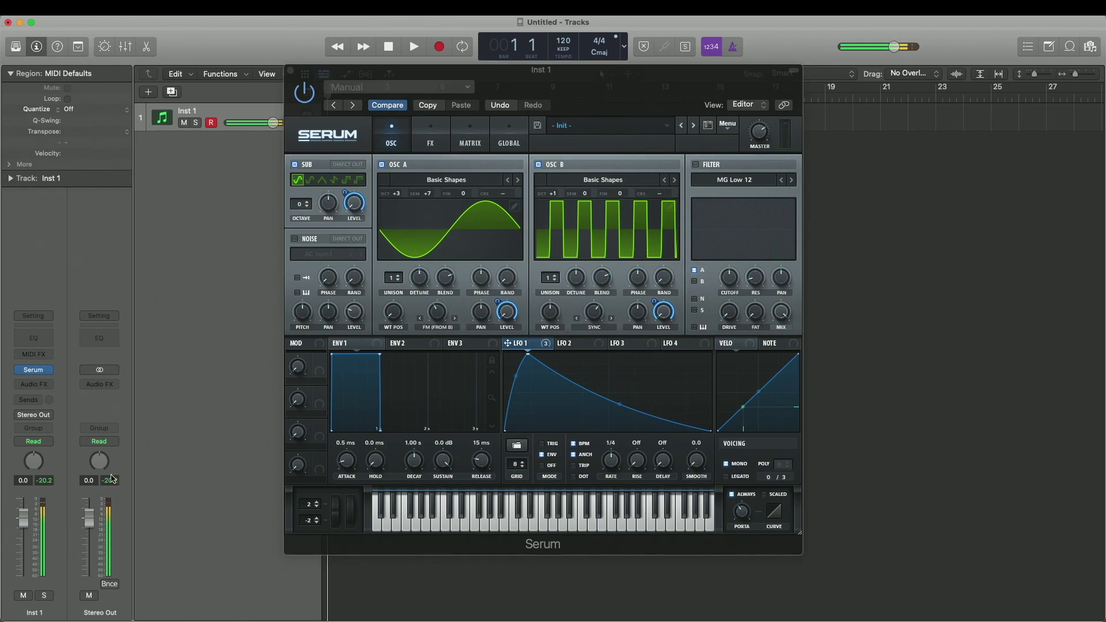
pyautogui.click(430, 137)
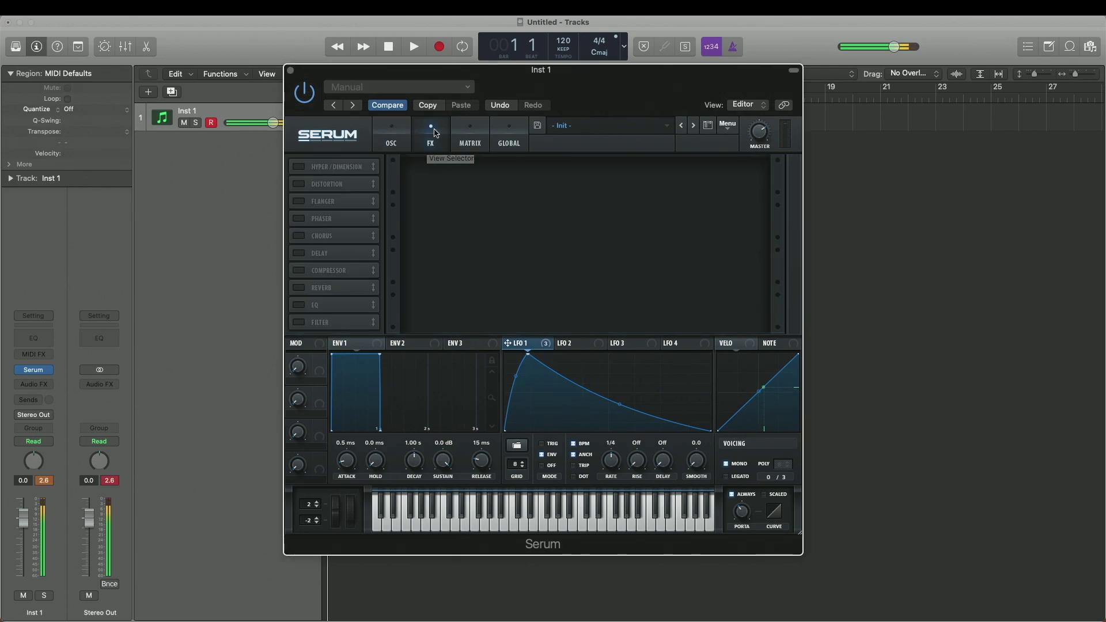
pyautogui.click(301, 184)
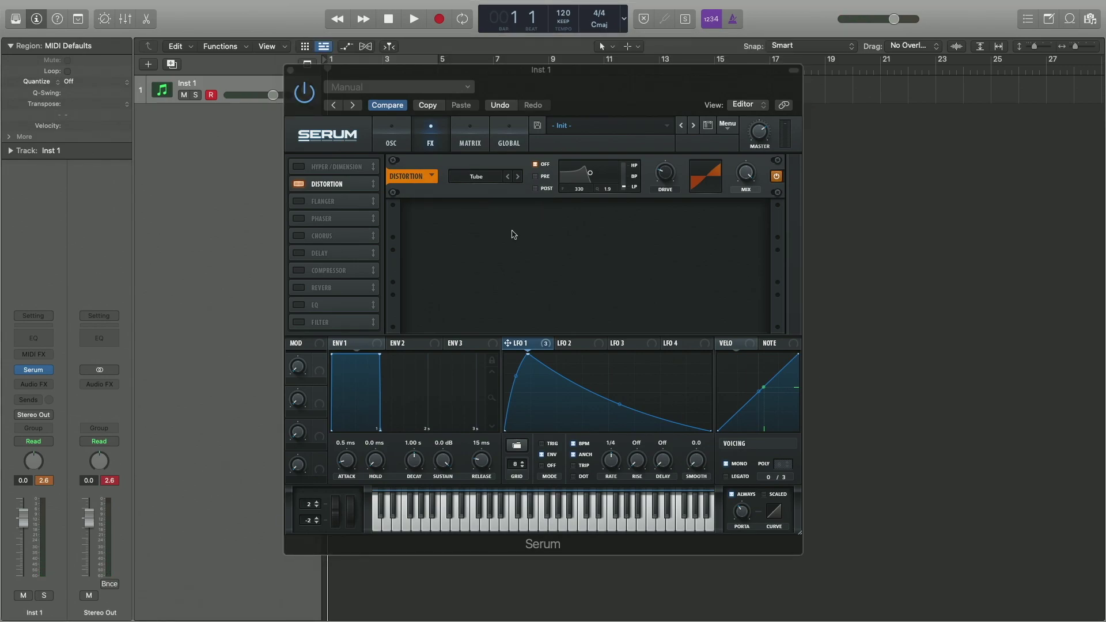
pyautogui.click(665, 173)
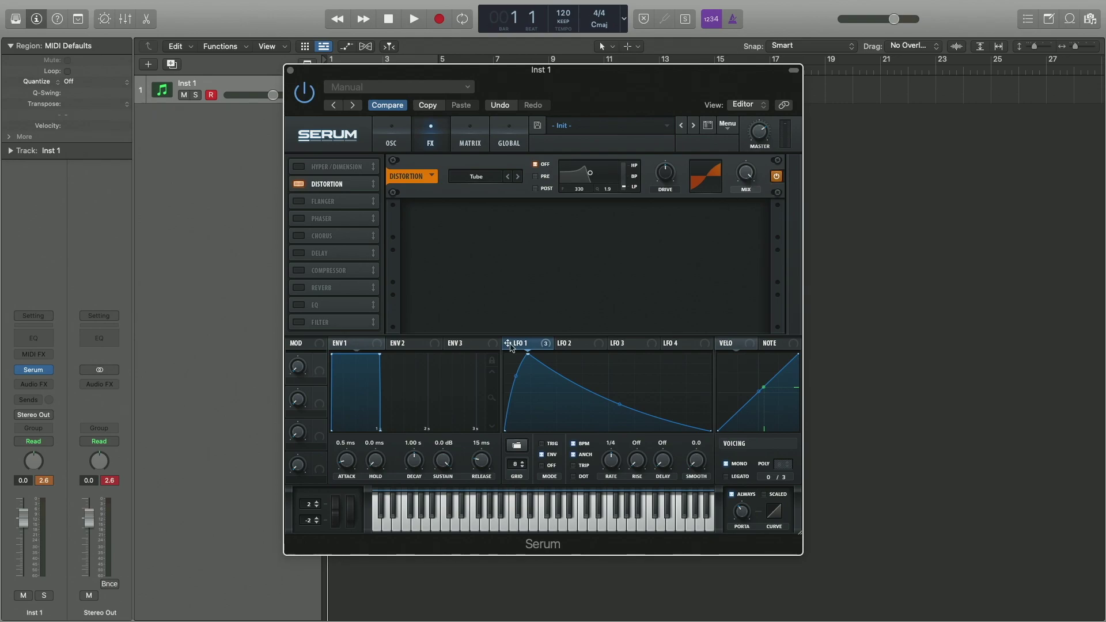
# Map LFO 1 to the drive of the Tube distortion effect.
pyautogui.moveTo(521, 348); pyautogui.dragTo(672, 177)
pyautogui.moveTo(664, 178)
# Enable the MG Low 6 filter effect, lower its cutoff and map LFO 1 to that cutoff.
pyautogui.click(320, 322)
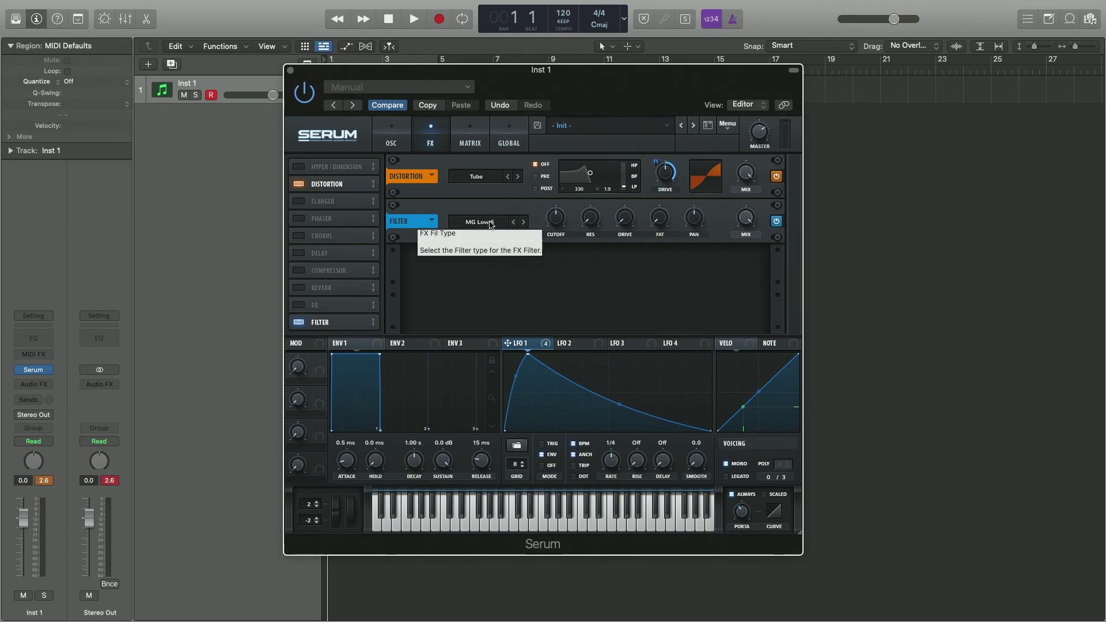
pyautogui.moveTo(555, 239)
pyautogui.moveTo(555, 239); pyautogui.dragTo(552, 267)
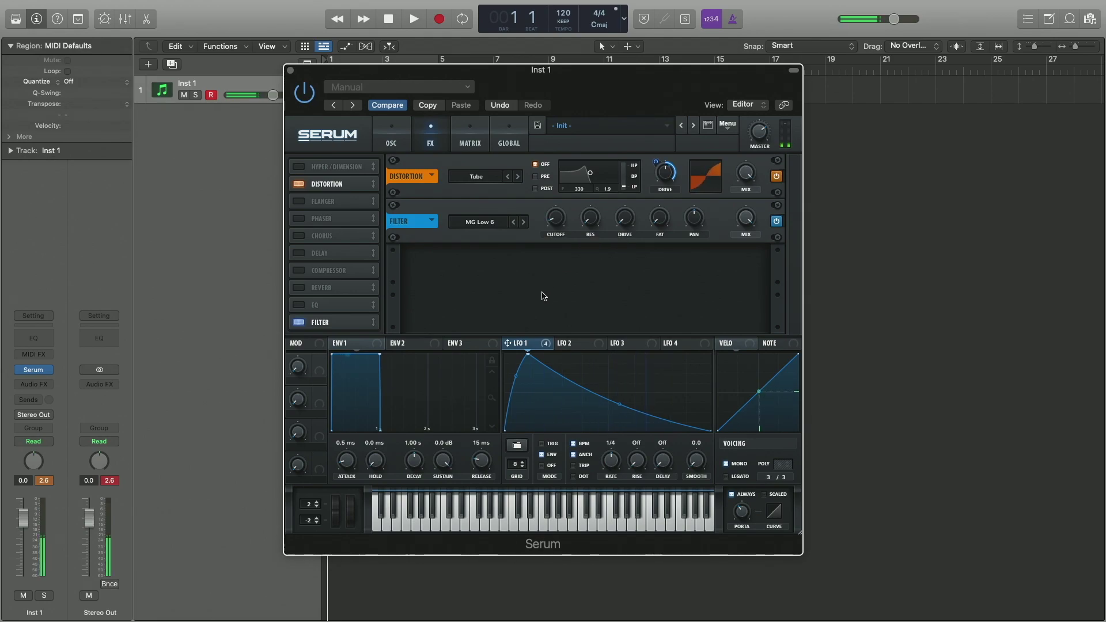
pyautogui.moveTo(522, 344); pyautogui.dragTo(559, 220)
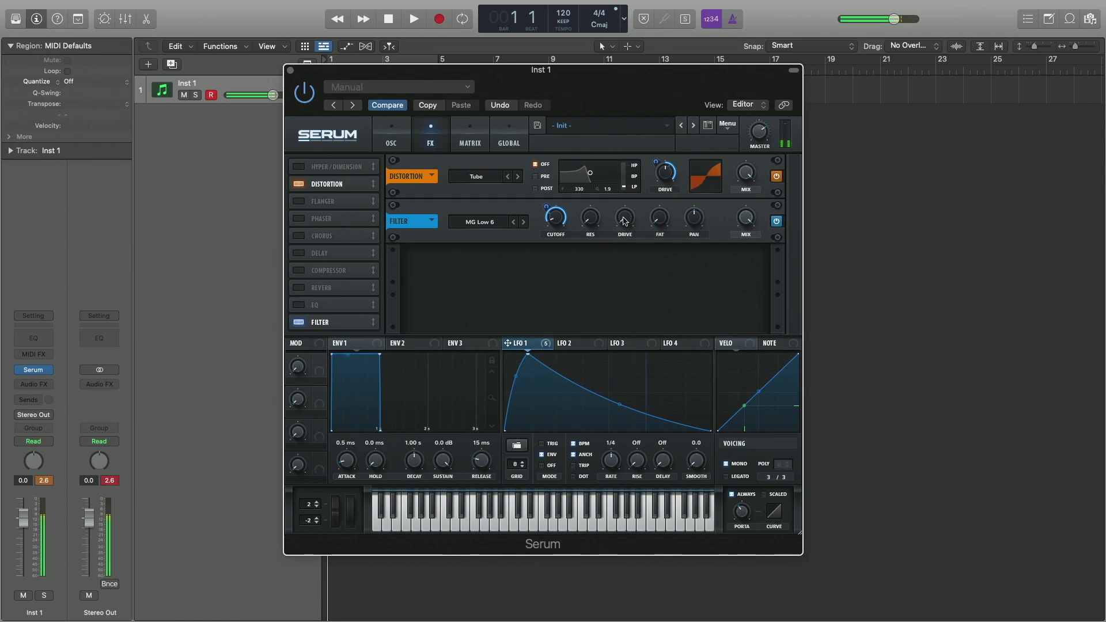
pyautogui.moveTo(625, 220)
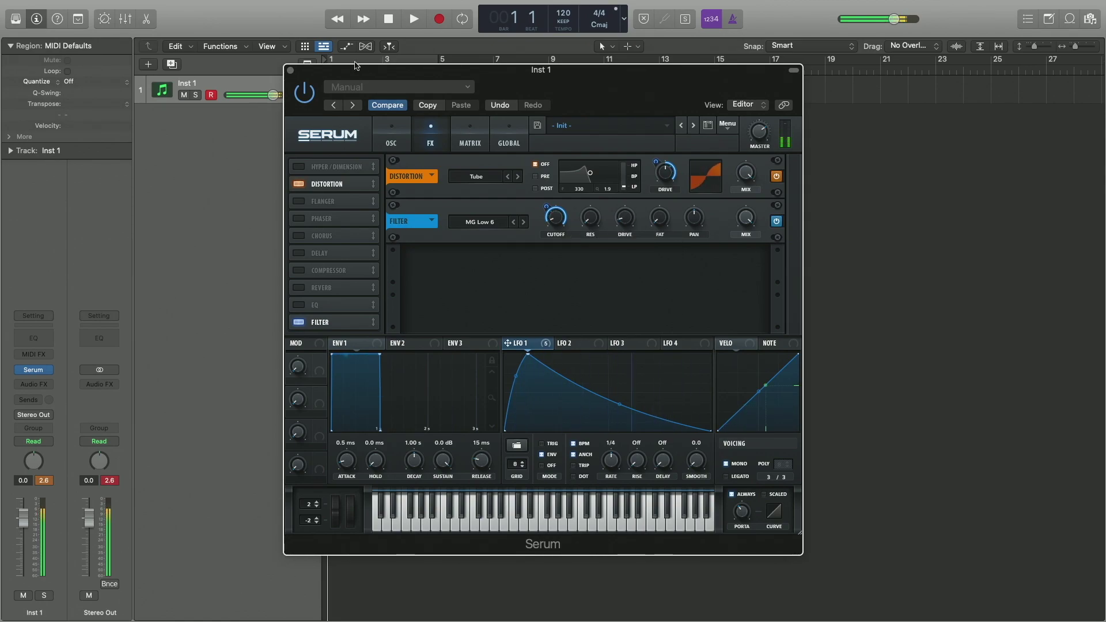
# Reset the mixer's peak level reading, then return Serum to its oscillator page and close its window.
pyautogui.click(110, 482)
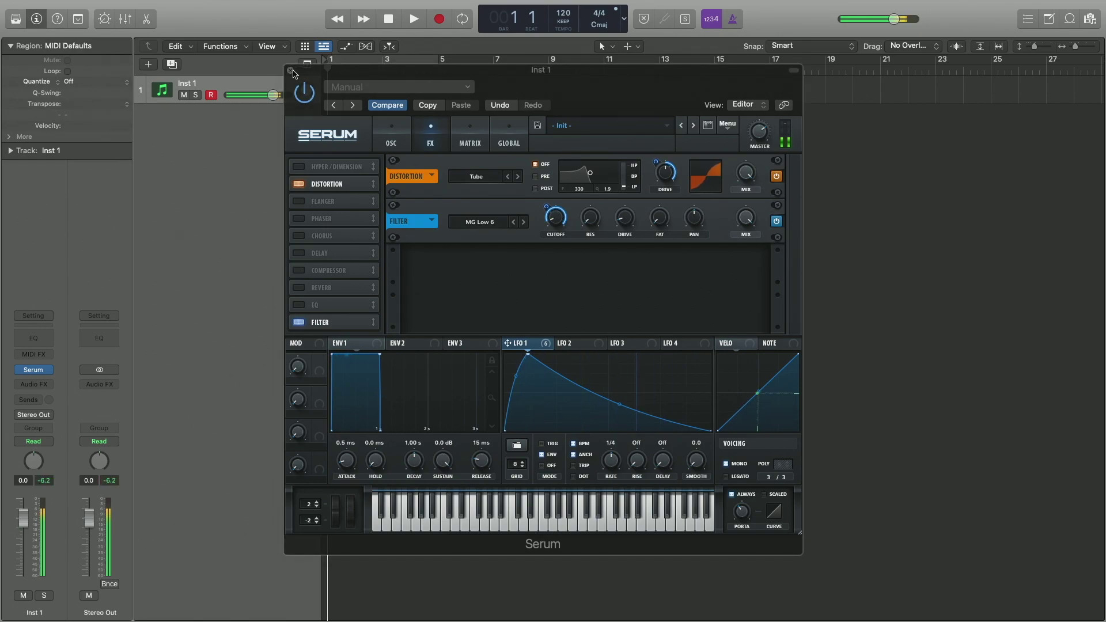
pyautogui.click(394, 134)
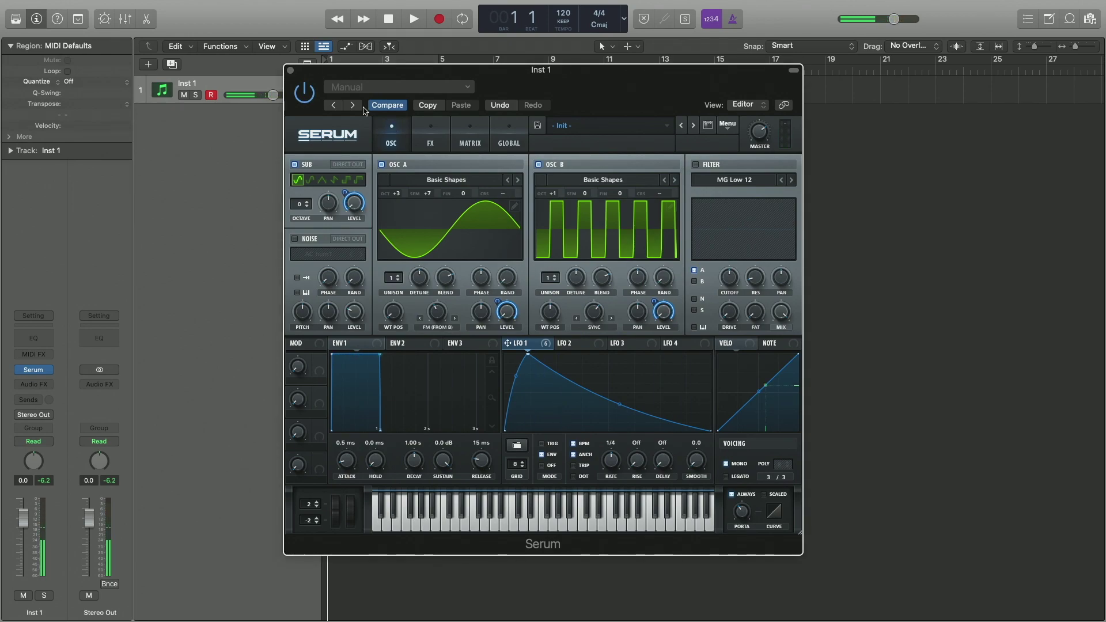
pyautogui.click(291, 71)
# Insert a stereo SerumFX audio effect on the Inst 1 track and move its window fully into view.
pyautogui.click(44, 385)
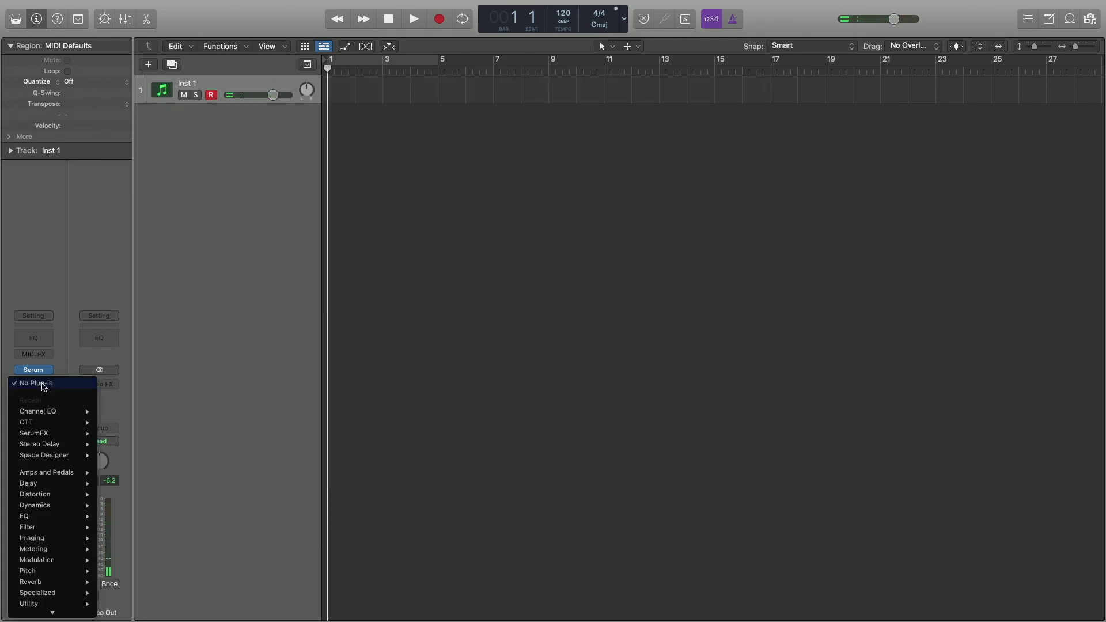
pyautogui.moveTo(45, 434)
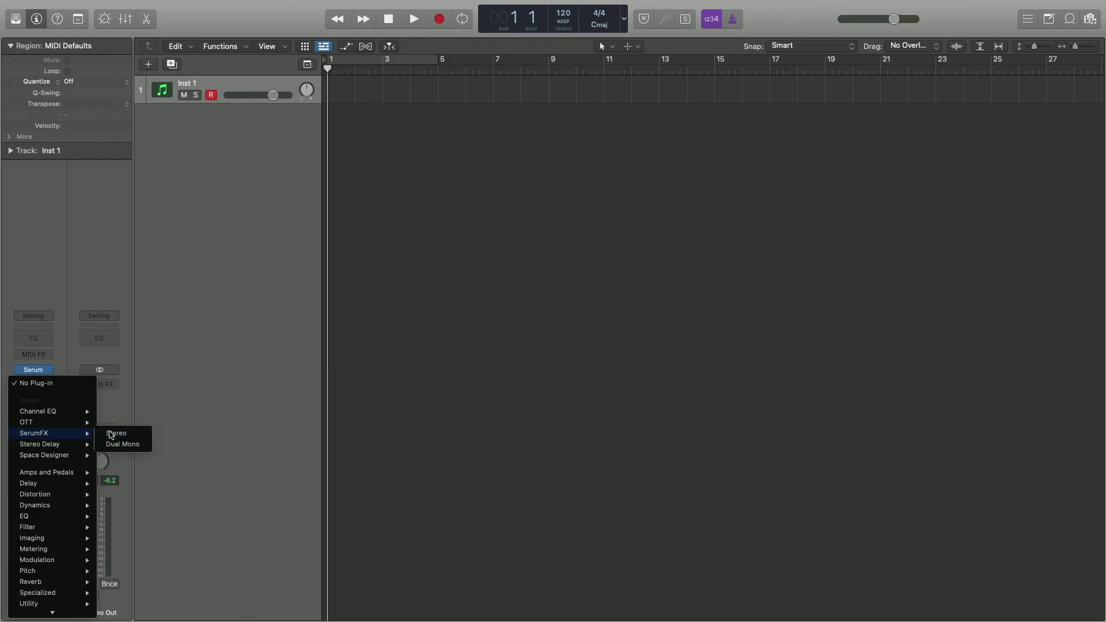
pyautogui.click(113, 434)
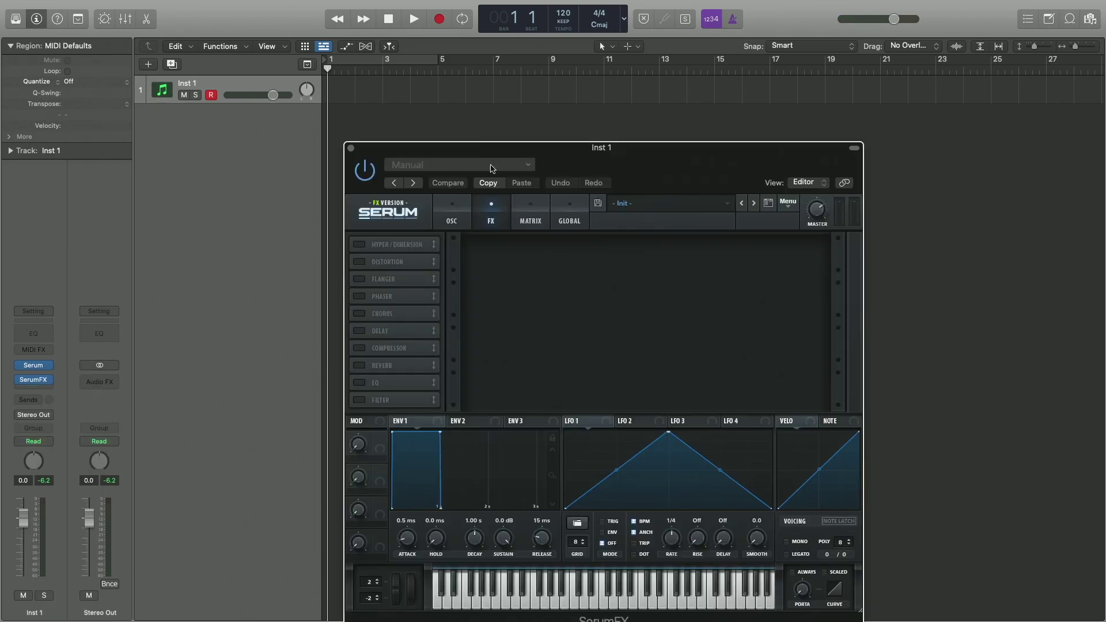
pyautogui.moveTo(604, 168); pyautogui.dragTo(517, 95)
pyautogui.click(312, 139)
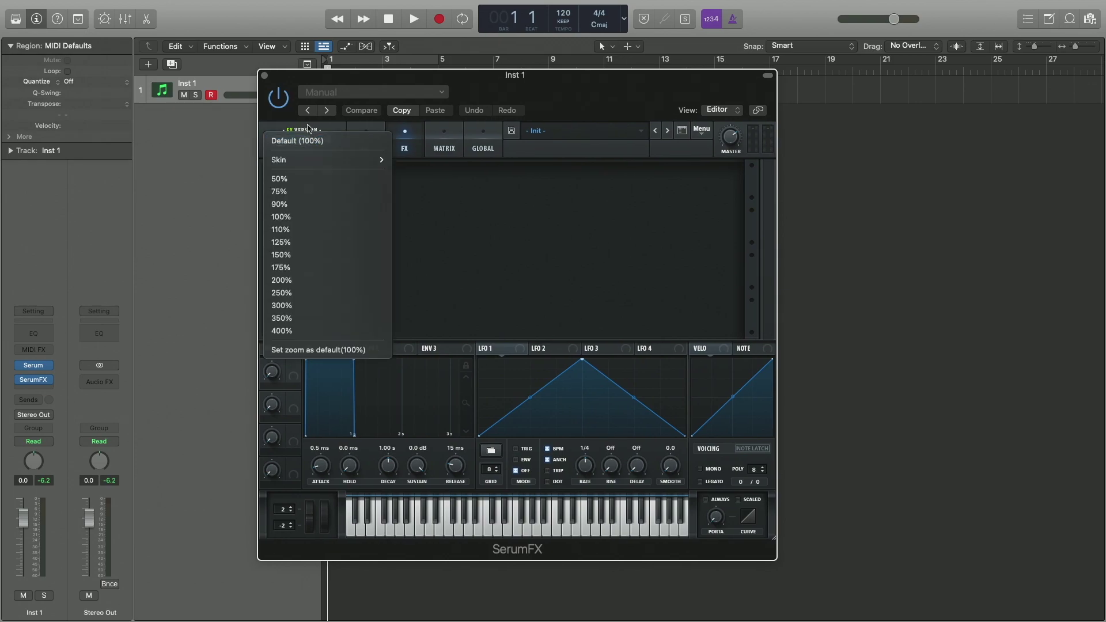
pyautogui.click(311, 139)
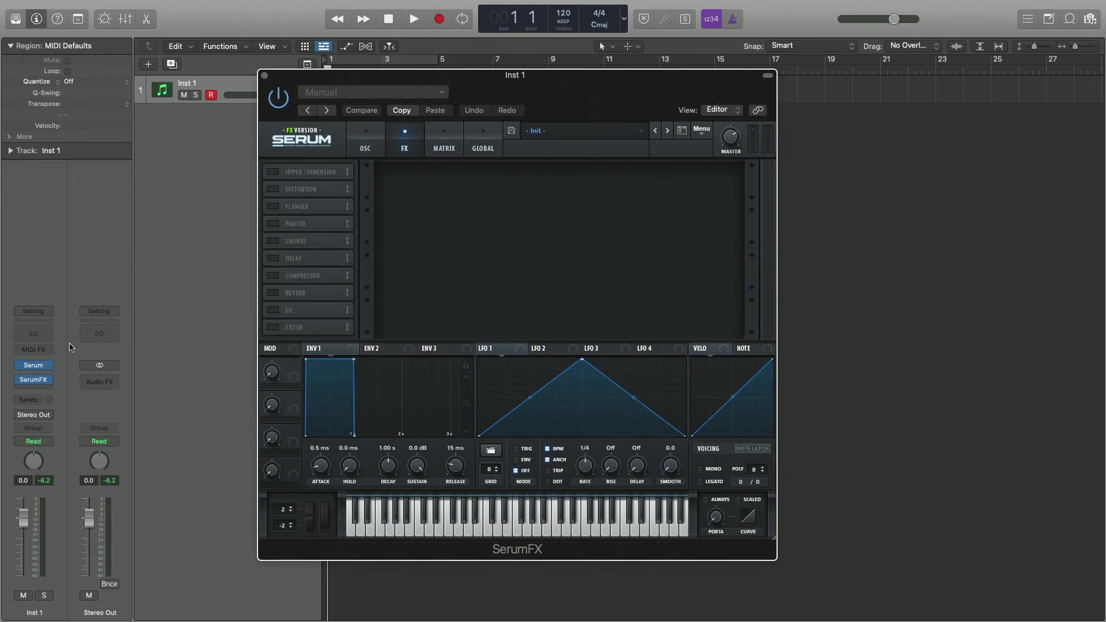
pyautogui.moveTo(36, 385)
# Enable distortion in SerumFX, choose another distortion type, adjust its drive and mix, and close the plug-in.
pyautogui.click(273, 189)
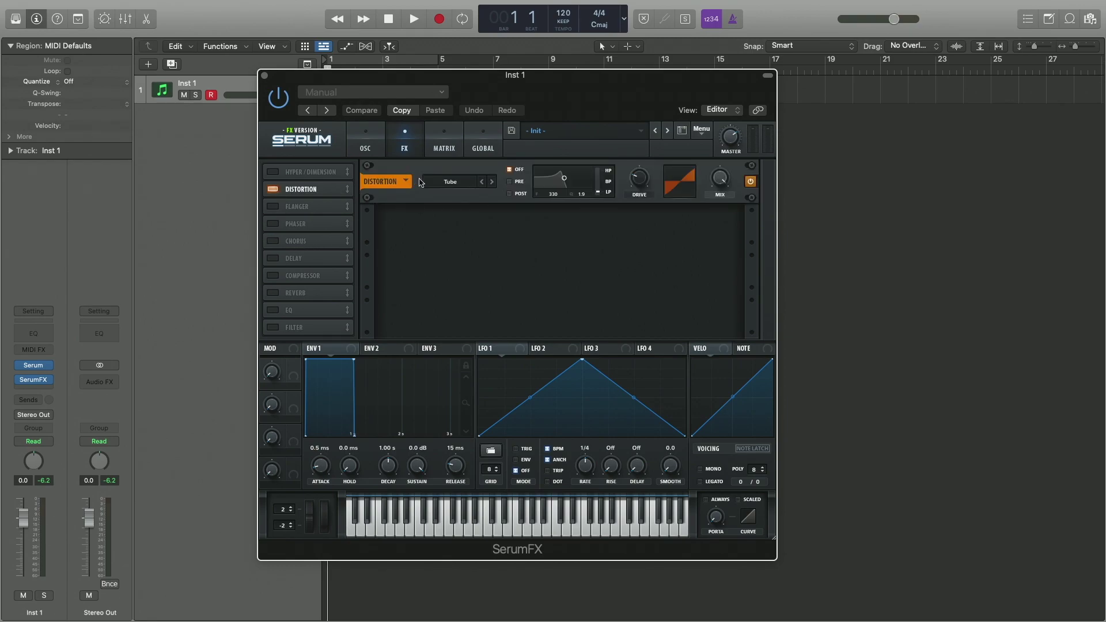
pyautogui.click(443, 182)
pyautogui.click(460, 298)
pyautogui.moveTo(649, 181); pyautogui.dragTo(646, 180)
pyautogui.click(723, 183)
pyautogui.click(265, 75)
# Insert the OTT compressor after SerumFX and set its depth to 38 %.
pyautogui.click(49, 382)
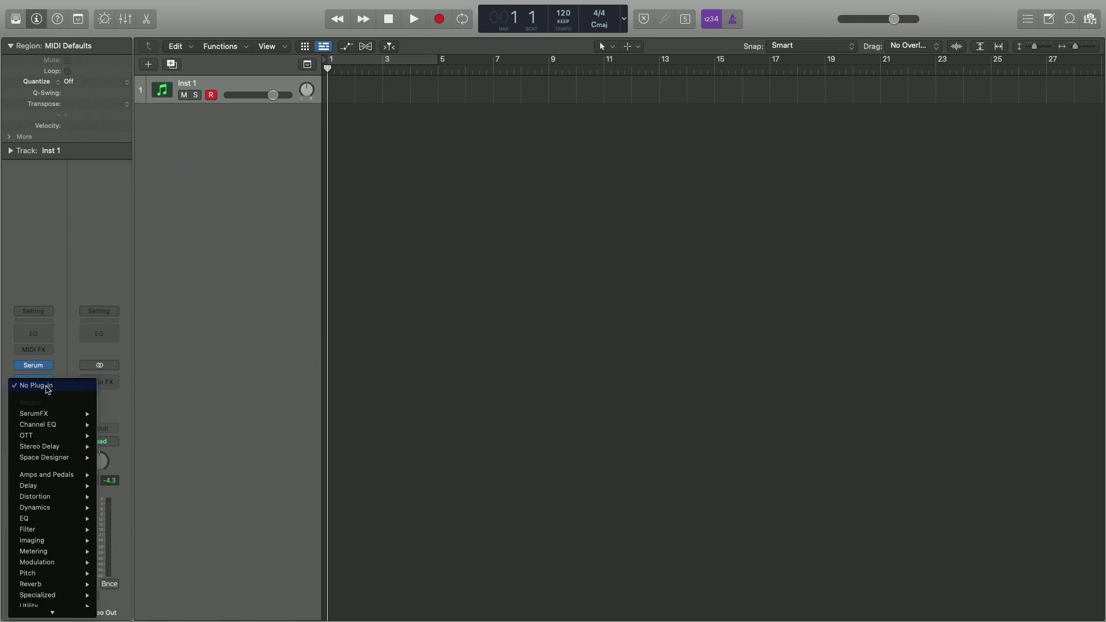
pyautogui.click(106, 436)
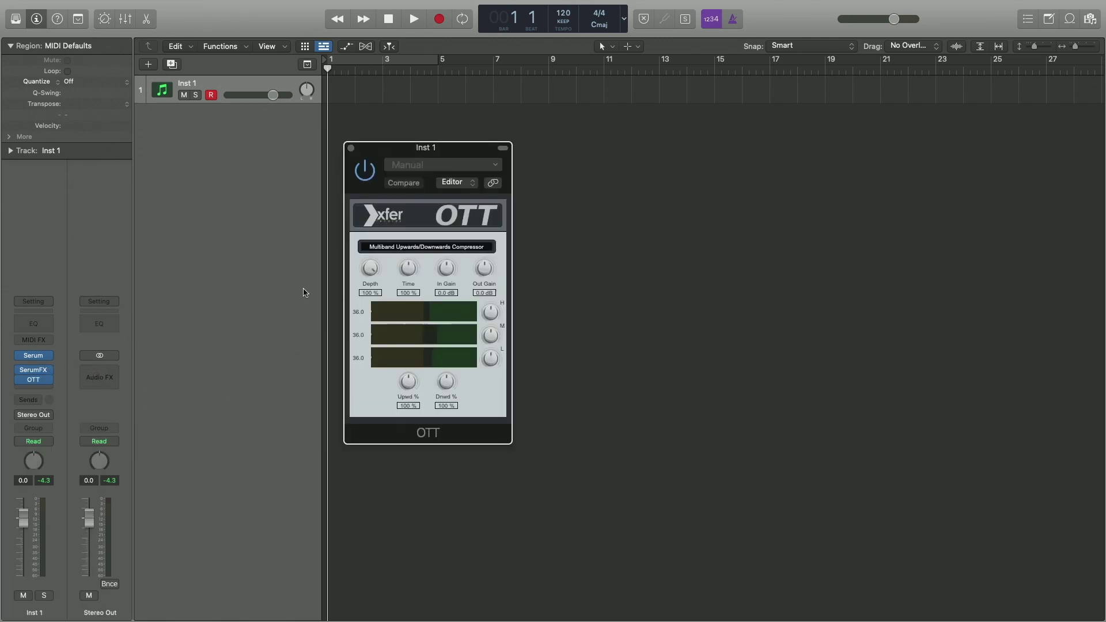
pyautogui.moveTo(369, 267); pyautogui.dragTo(365, 333)
# Adjust OTT's output gain, then close it and reopen the Serum instrument window.
pyautogui.scroll(-1, 485, 266)
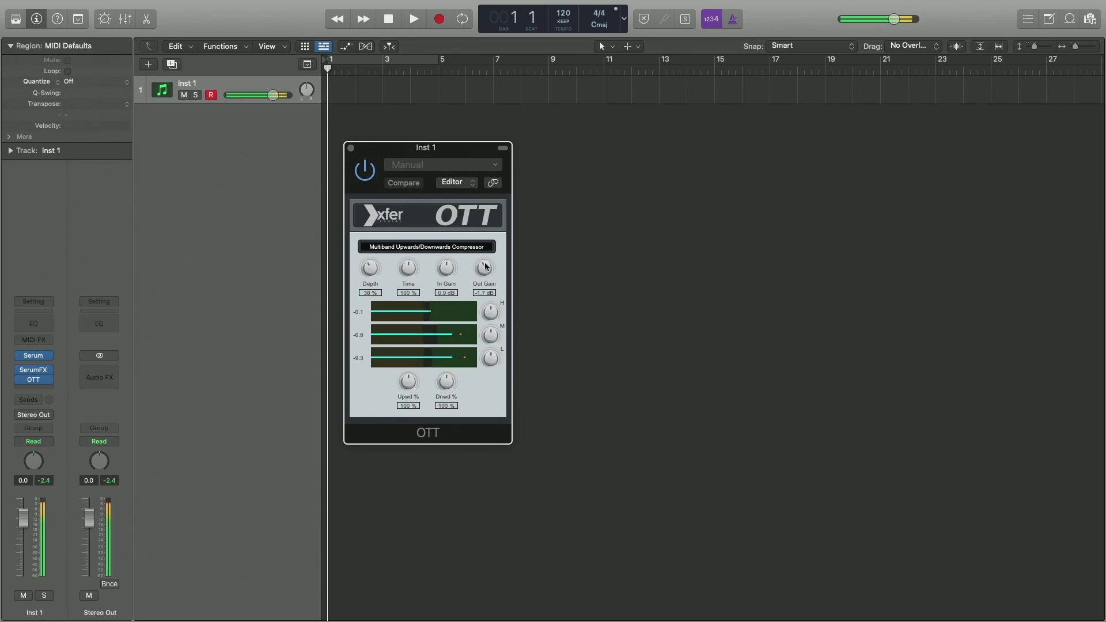
pyautogui.scroll(1, 485, 266)
pyautogui.click(351, 148)
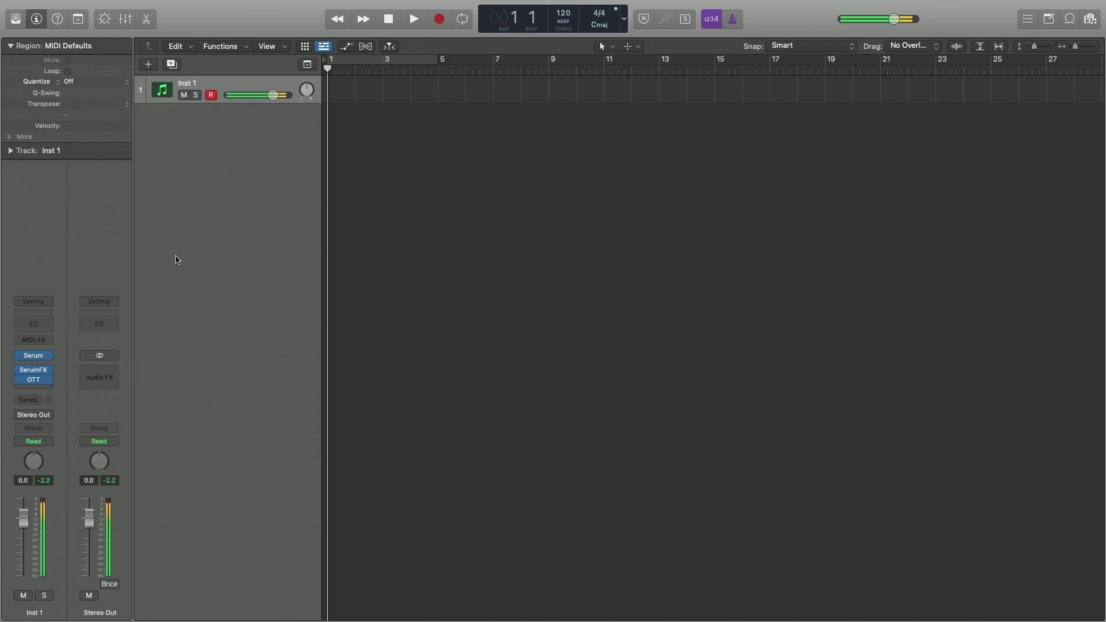
pyautogui.click(37, 356)
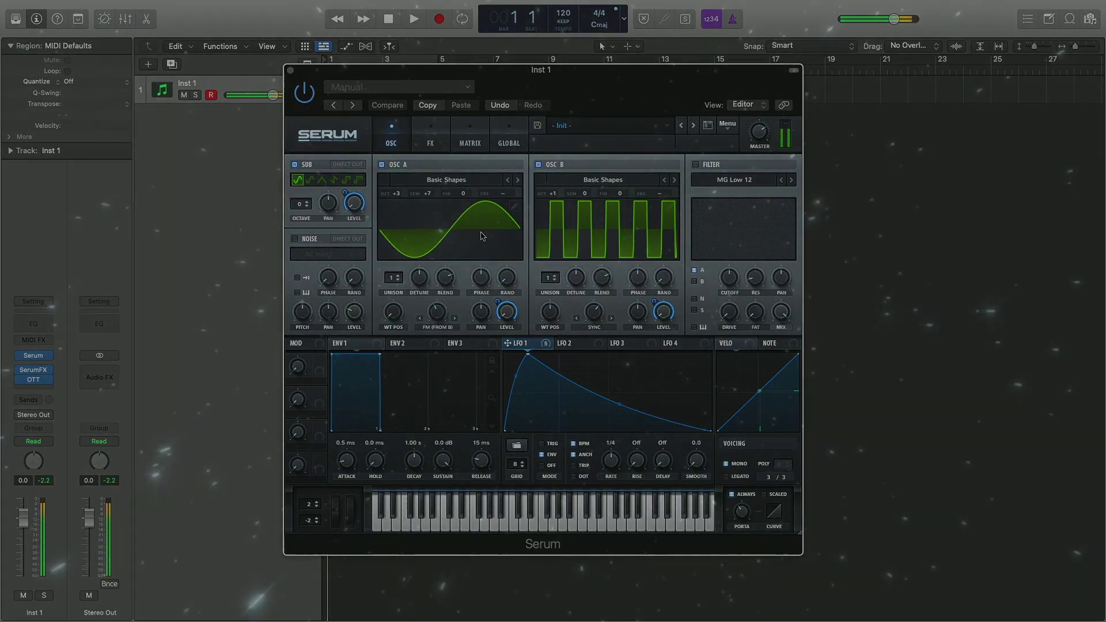